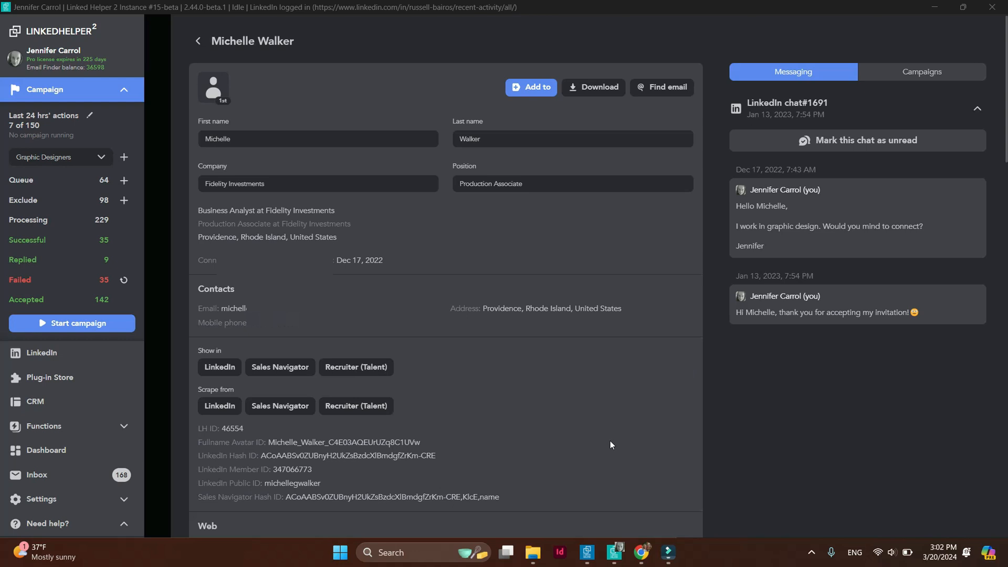
Examine the contact's Linked Helper profile, including contact details, tags, custom variables, mutual connections and experience
{"action": "scroll", "coordinate": [610, 441], "scroll_direction": "down", "scroll_amount": 10}
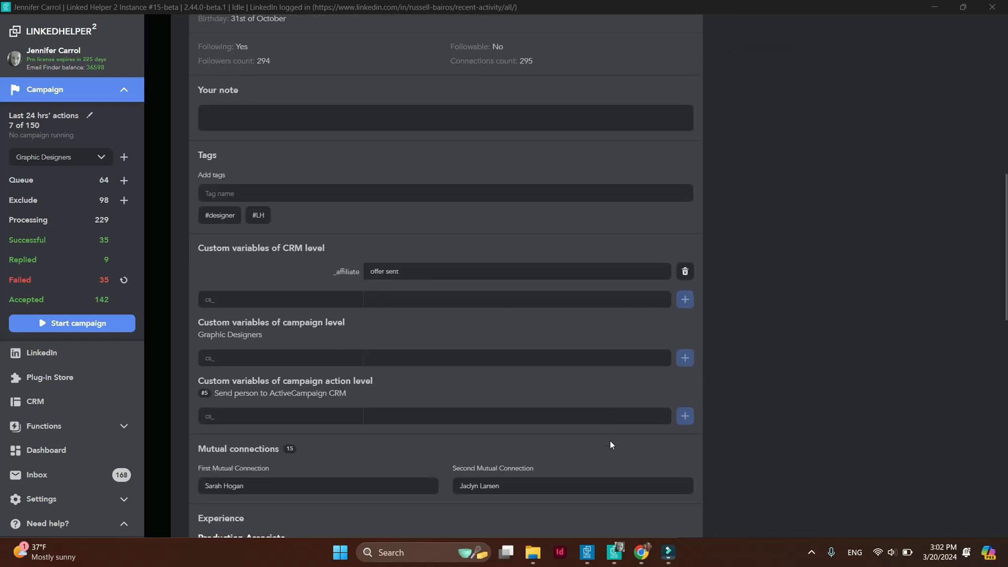
{"action": "scroll", "coordinate": [610, 441], "scroll_direction": "down", "scroll_amount": 12}
{"action": "scroll", "coordinate": [610, 441], "scroll_direction": "up", "scroll_amount": 20}
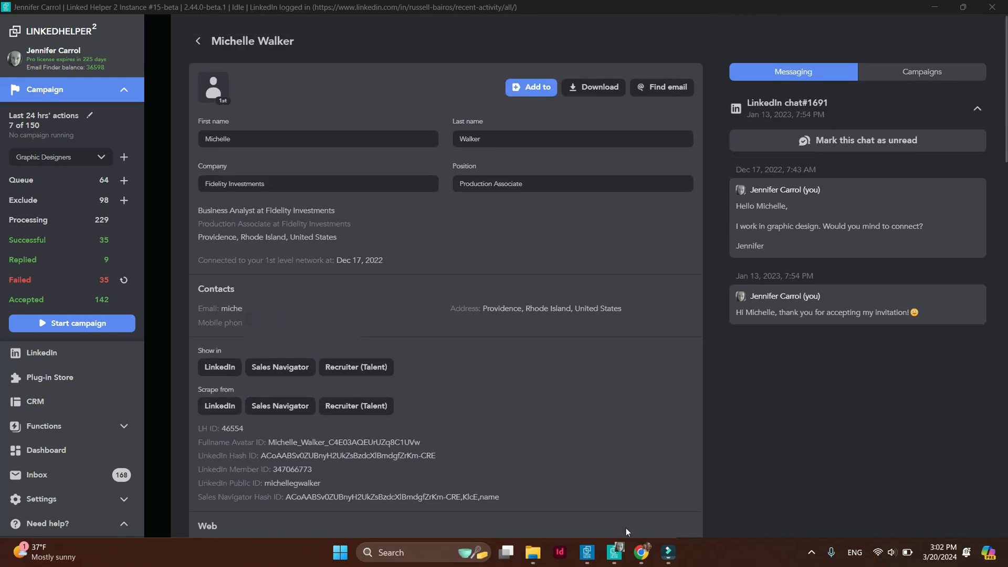
Switch to ActiveCampaign in Chrome, open the same Fidelity Investments contact, and examine its lh_ fields, tags, lists and conversation note
{"action": "left_click", "coordinate": [642, 555]}
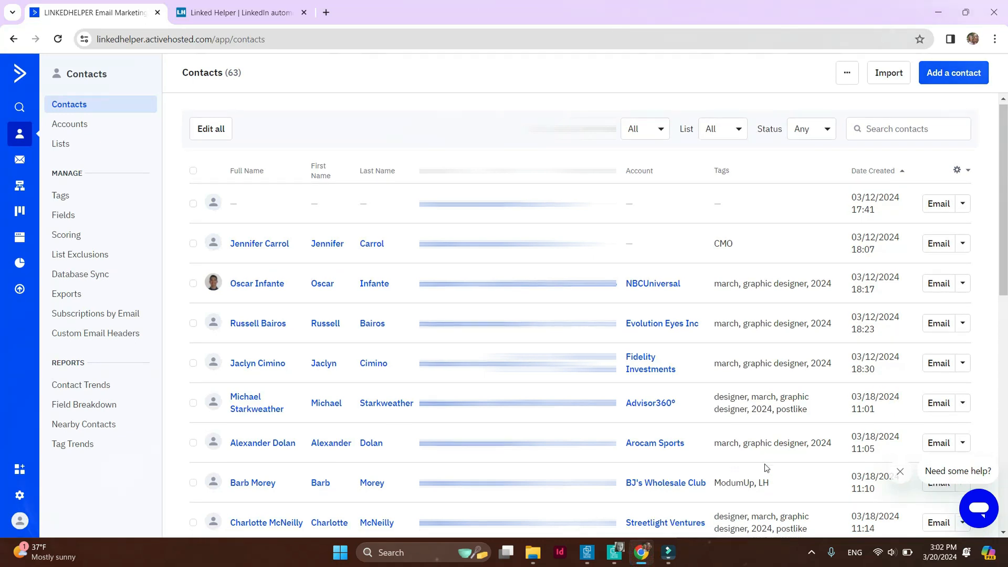
{"action": "scroll", "coordinate": [764, 464], "scroll_direction": "down", "scroll_amount": 1}
{"action": "scroll", "coordinate": [765, 467], "scroll_direction": "down", "scroll_amount": 4}
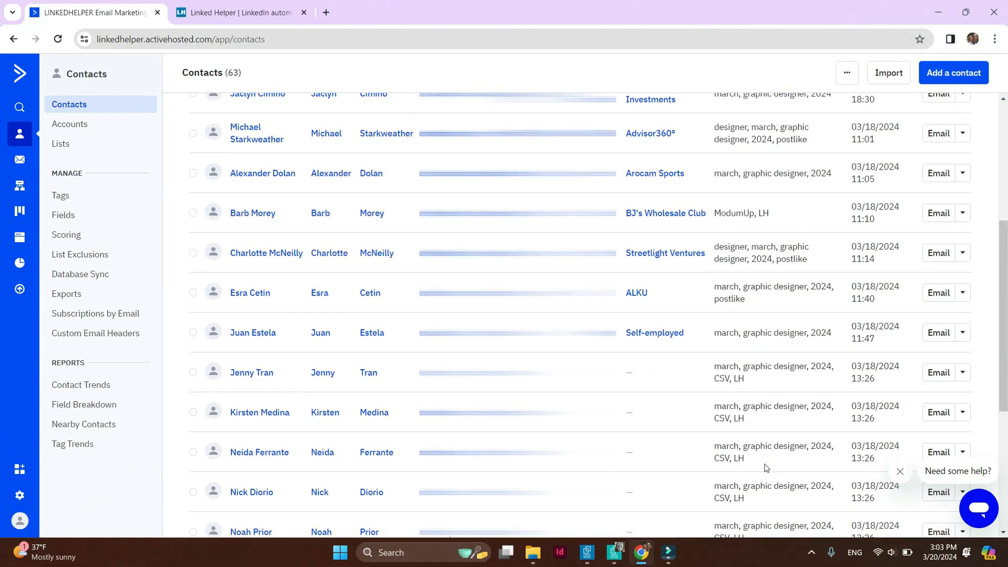
{"action": "scroll", "coordinate": [765, 466], "scroll_direction": "down", "scroll_amount": 5}
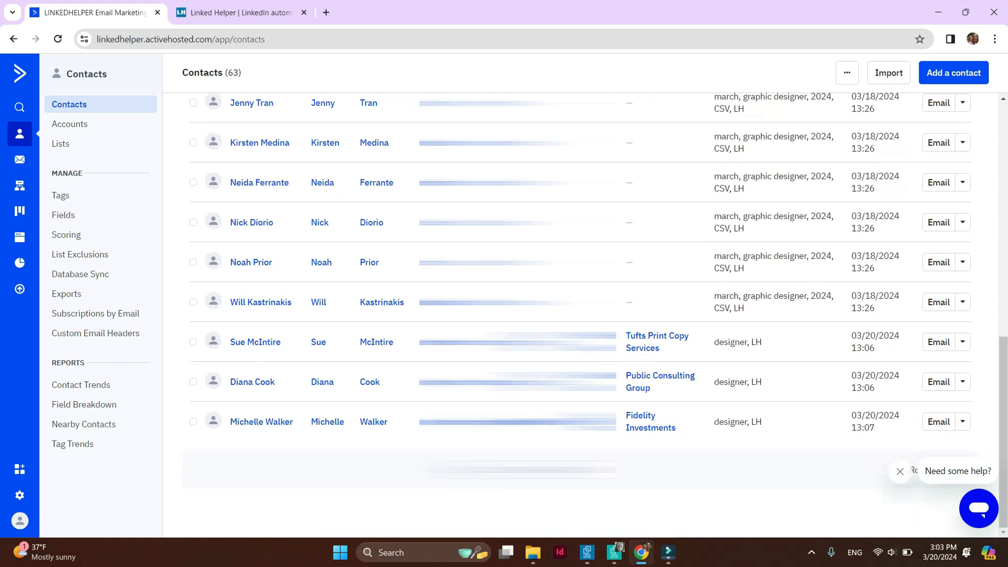
{"action": "left_click", "coordinate": [475, 422]}
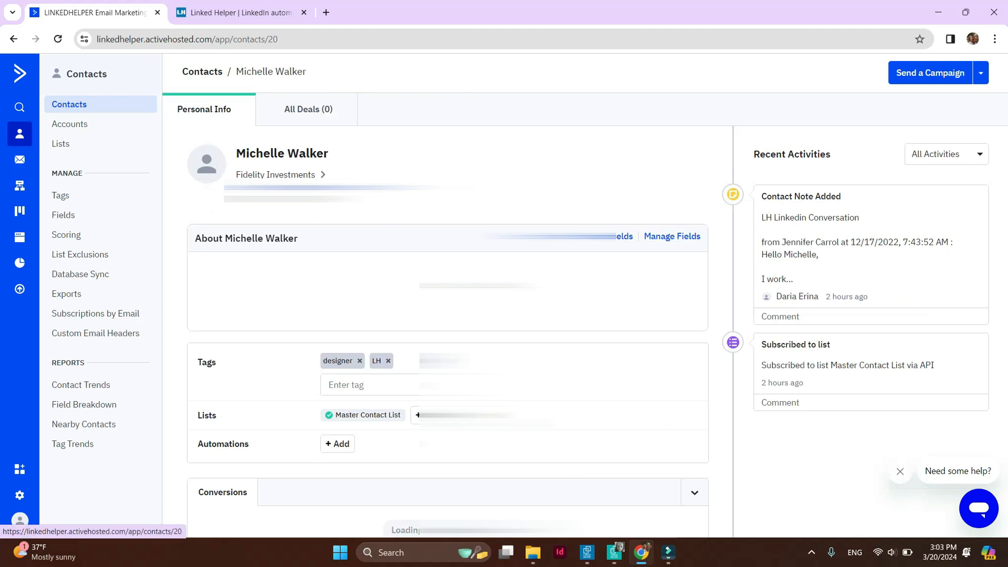
{"action": "scroll", "coordinate": [637, 443], "scroll_direction": "down", "scroll_amount": 2}
{"action": "scroll", "coordinate": [639, 446], "scroll_direction": "down", "scroll_amount": 6}
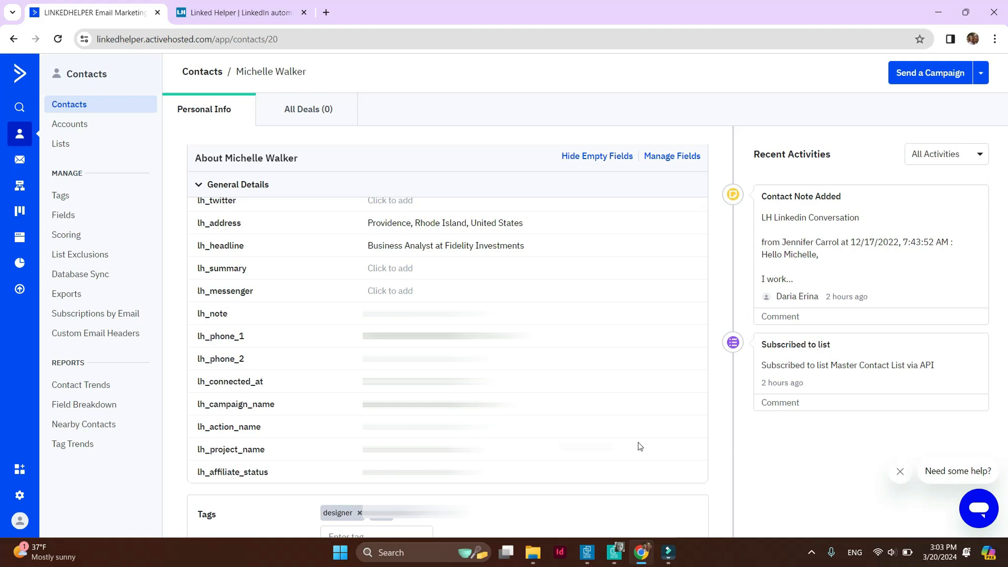
{"action": "scroll", "coordinate": [638, 442], "scroll_direction": "down", "scroll_amount": 7}
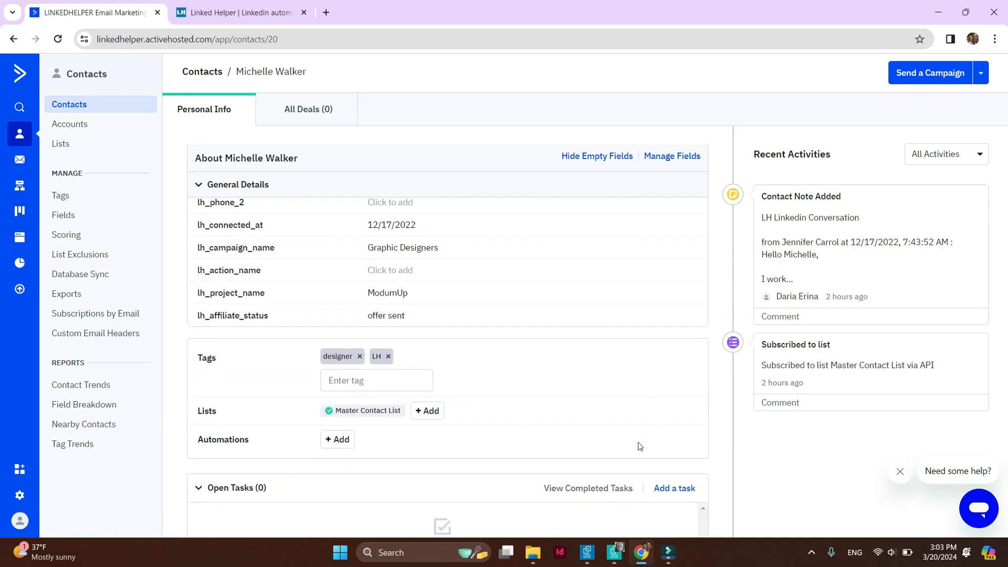
{"action": "scroll", "coordinate": [638, 442], "scroll_direction": "down", "scroll_amount": 2}
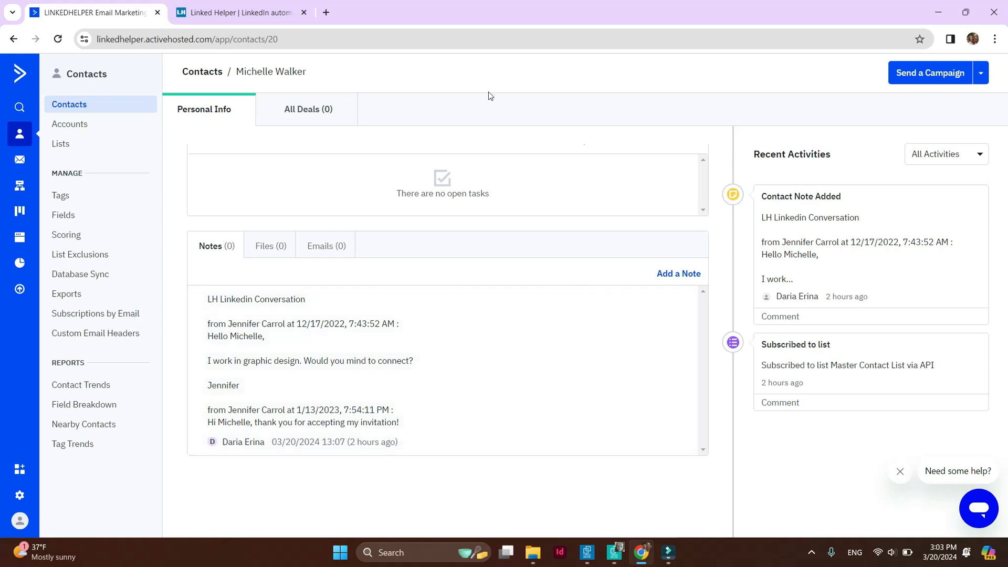
Open the Fidelity Investments account in ActiveCampaign and examine its general details, company fields and linked contacts
{"action": "left_click", "coordinate": [89, 126]}
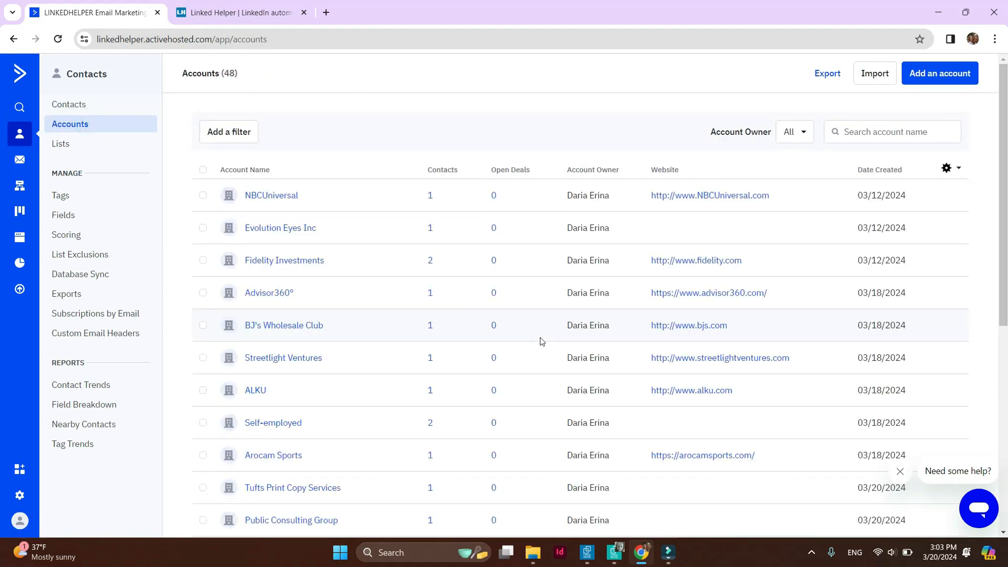
{"action": "left_click", "coordinate": [311, 262]}
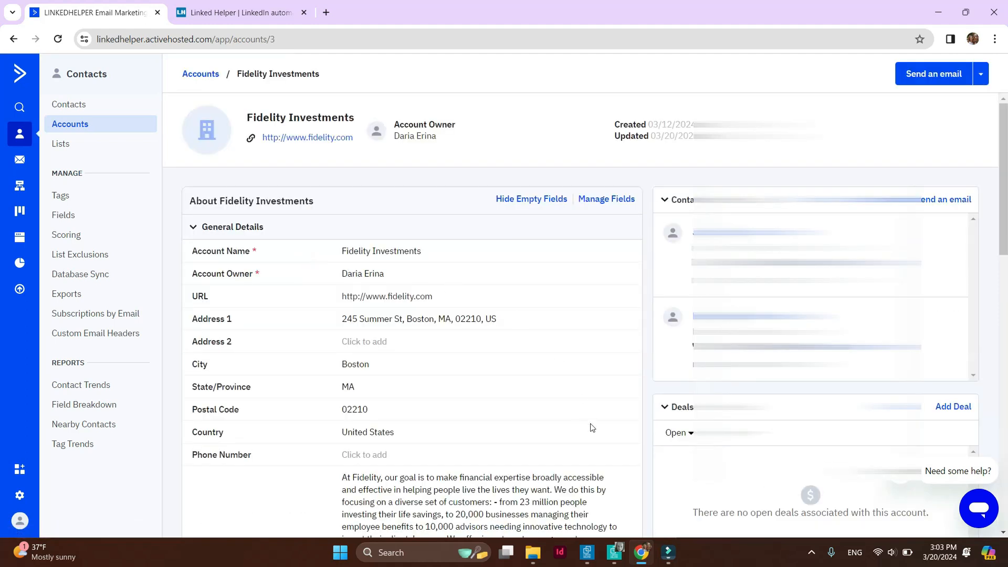
{"action": "scroll", "coordinate": [590, 426], "scroll_direction": "down", "scroll_amount": 1}
{"action": "scroll", "coordinate": [591, 426], "scroll_direction": "down", "scroll_amount": 3}
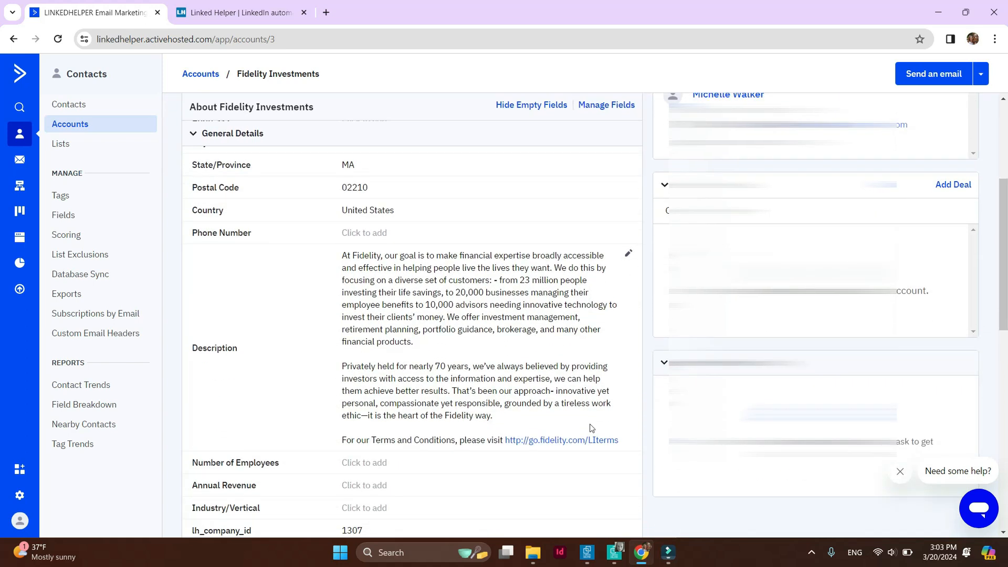
{"action": "scroll", "coordinate": [591, 427], "scroll_direction": "down", "scroll_amount": 5}
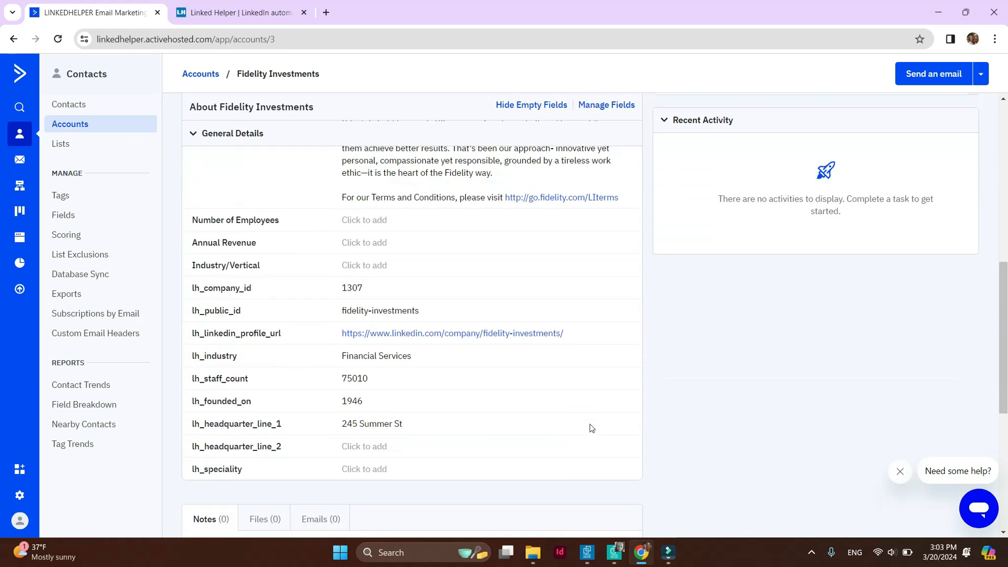
{"action": "scroll", "coordinate": [591, 428], "scroll_direction": "up", "scroll_amount": 10}
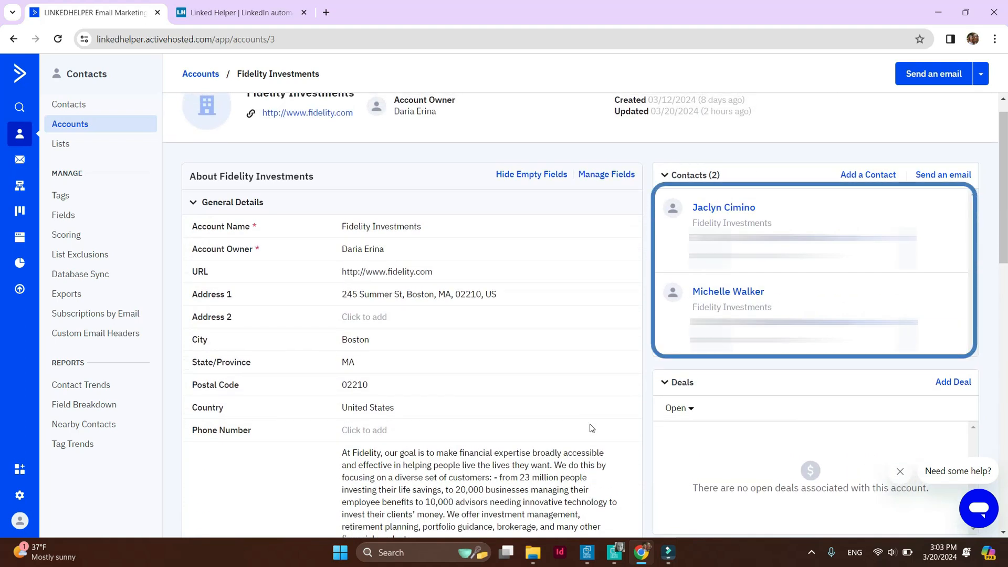
{"action": "scroll", "coordinate": [591, 428], "scroll_direction": "down", "scroll_amount": 5}
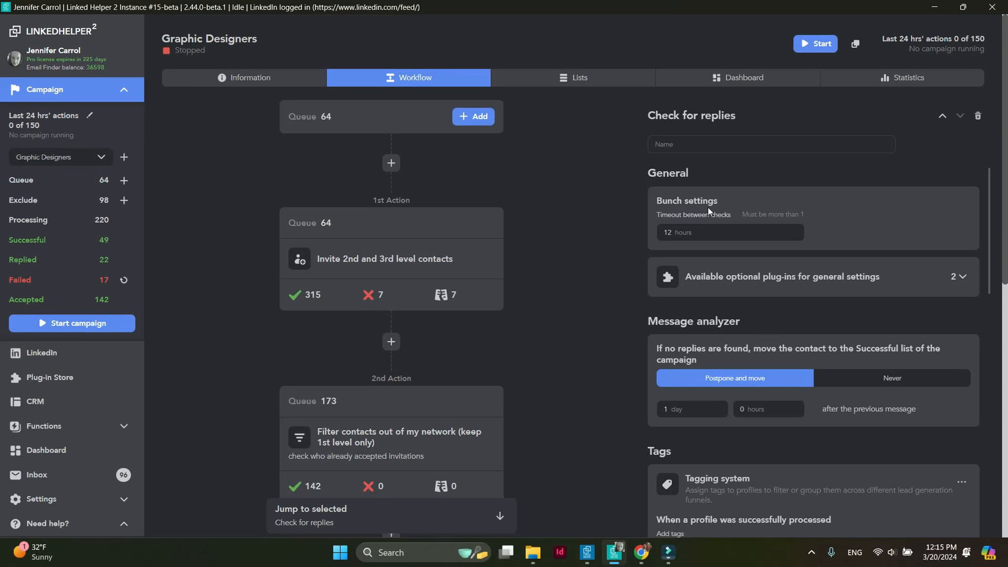
Add a Send person to external CRM action after Check for replies, choosing ActiveCampaign CRM as the external CRM
{"action": "left_click", "coordinate": [490, 524]}
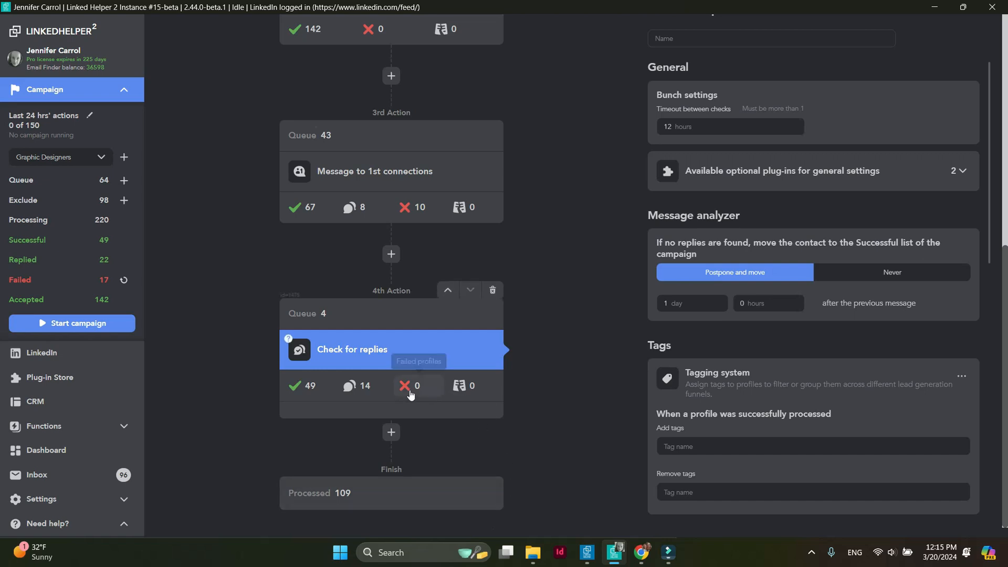
{"action": "left_click", "coordinate": [391, 435]}
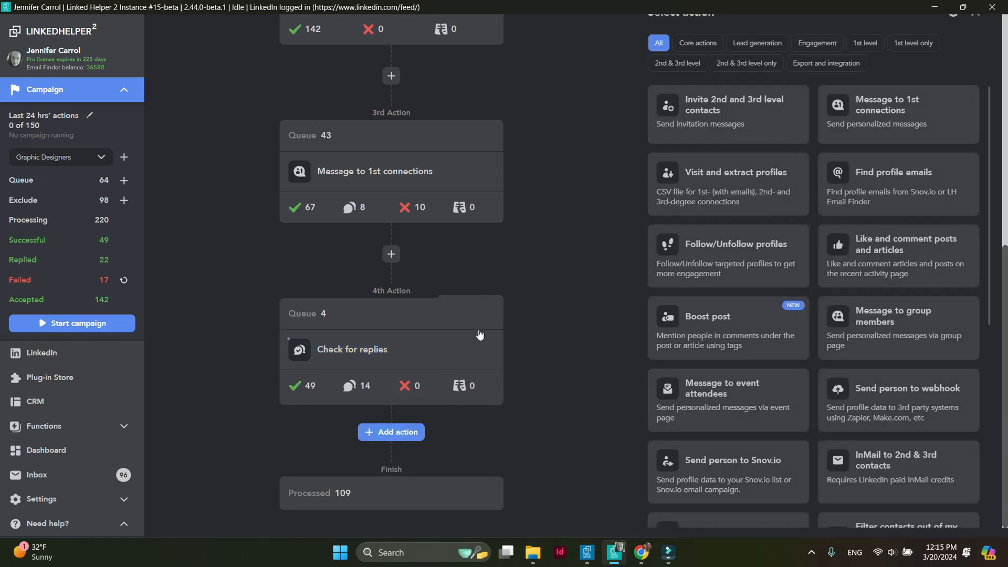
{"action": "left_click", "coordinate": [830, 70]}
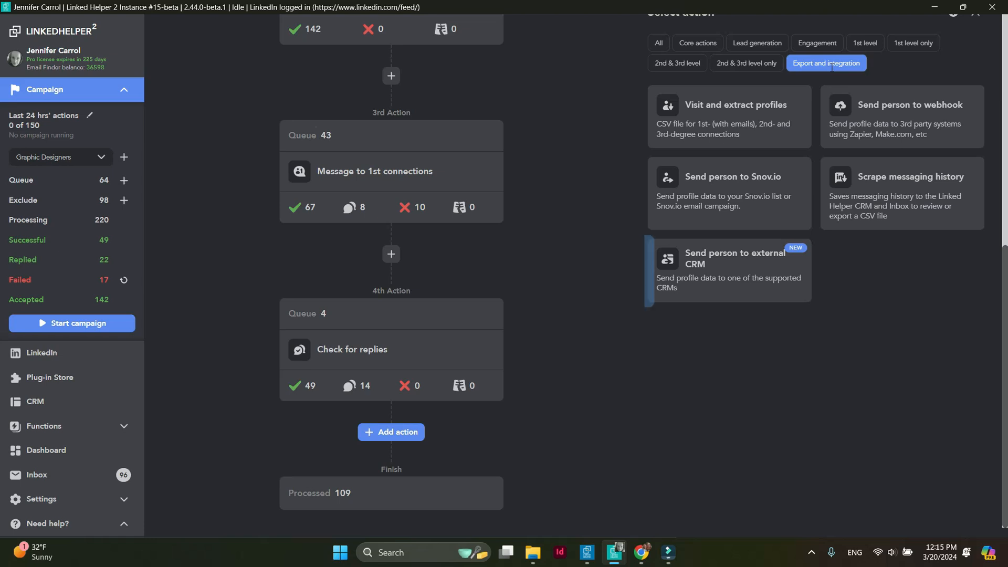
{"action": "left_click", "coordinate": [767, 296]}
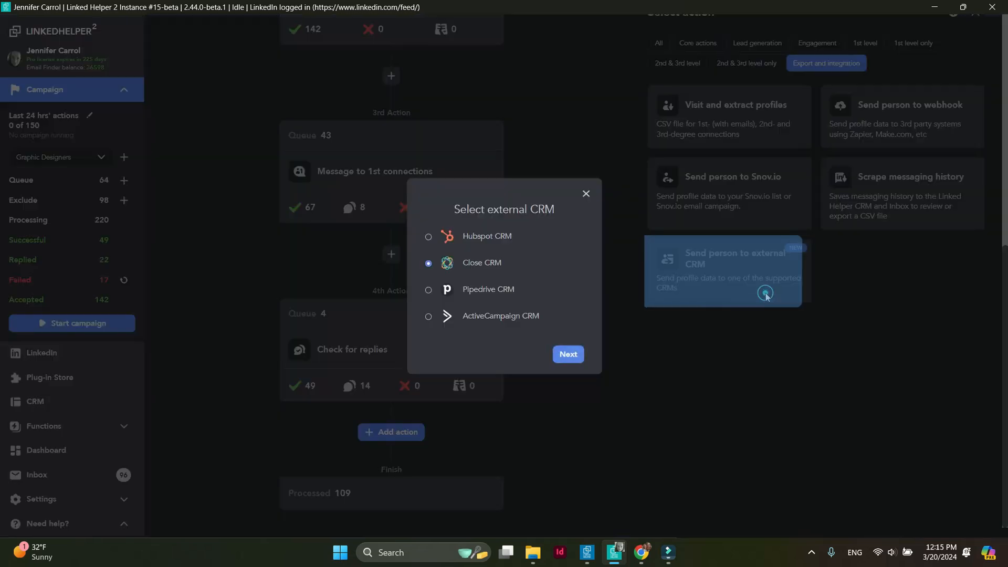
{"action": "left_click", "coordinate": [428, 317]}
{"action": "left_click", "coordinate": [566, 356]}
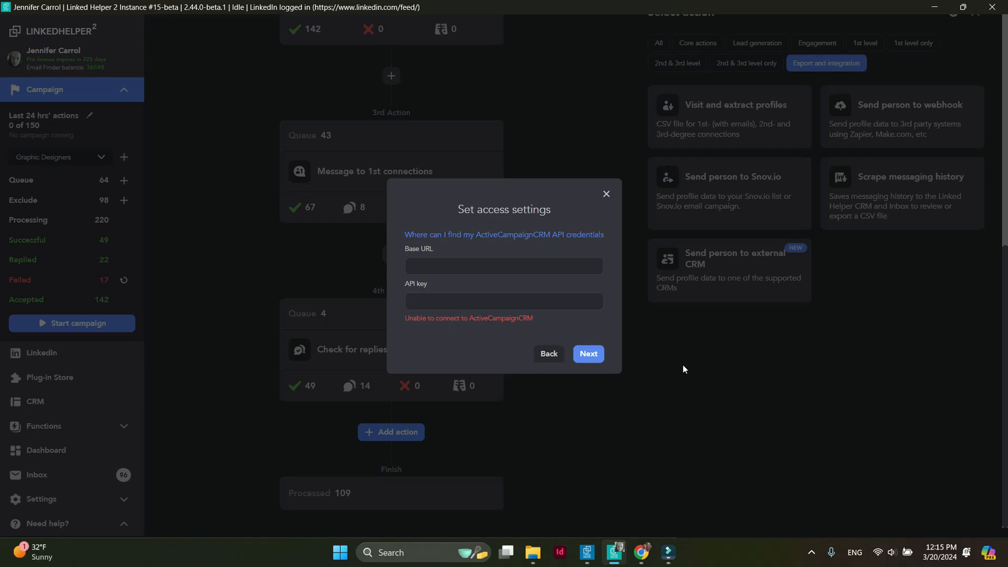
Copy the API URL from ActiveCampaign's Developer settings and paste it as the Base URL in Linked Helper's access settings
{"action": "left_click", "coordinate": [640, 554]}
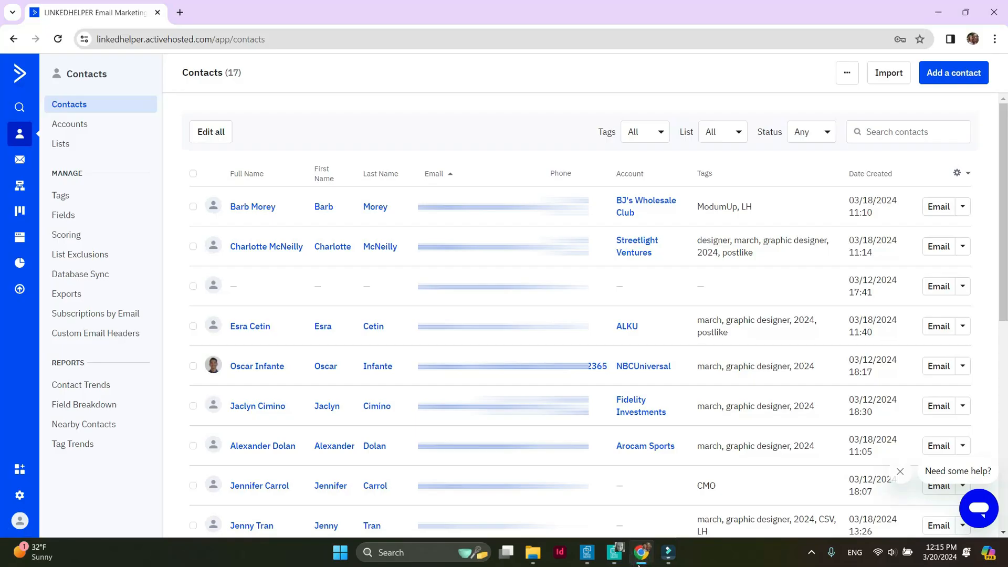
{"action": "left_click", "coordinate": [18, 497]}
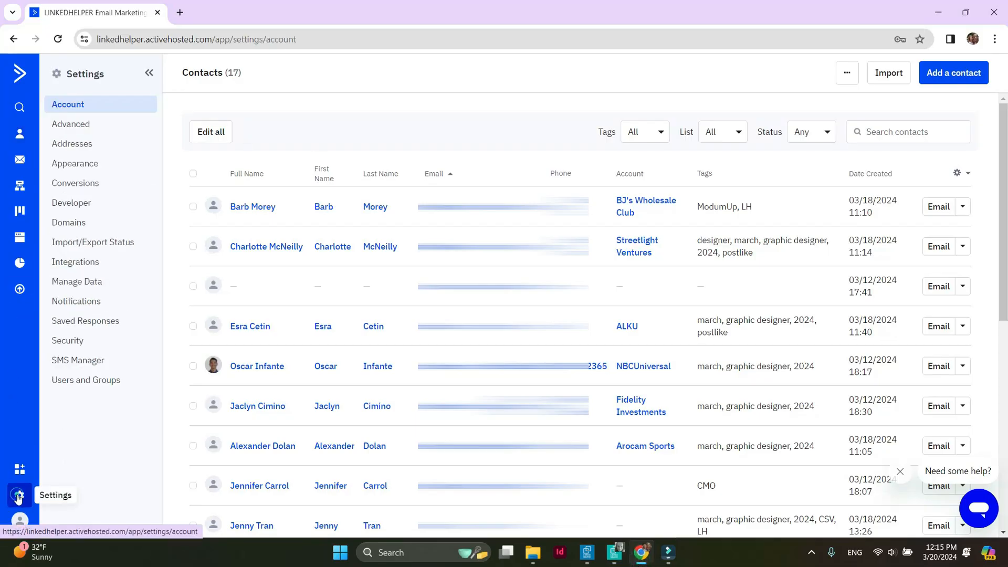
{"action": "left_click", "coordinate": [71, 202]}
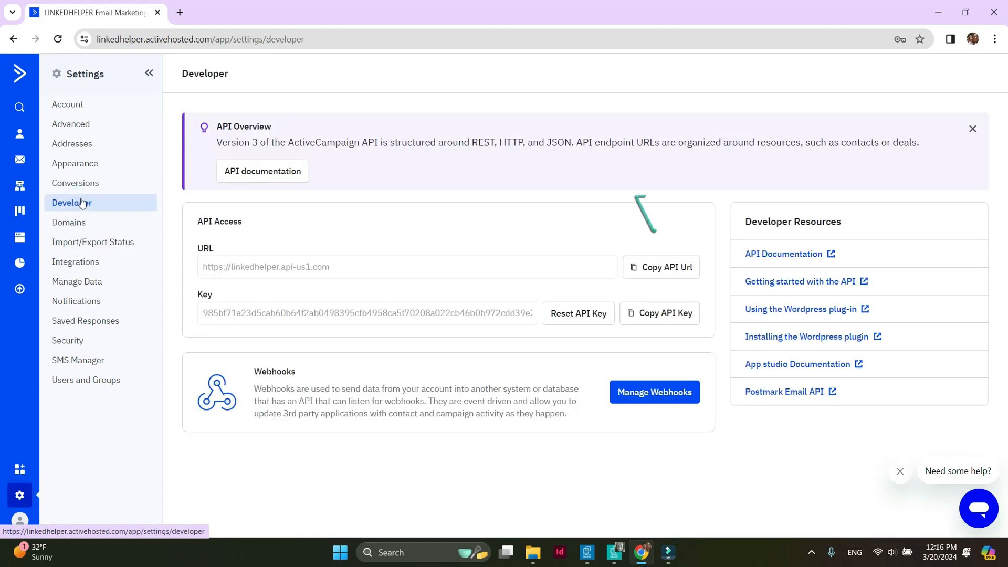
{"action": "left_click", "coordinate": [654, 269]}
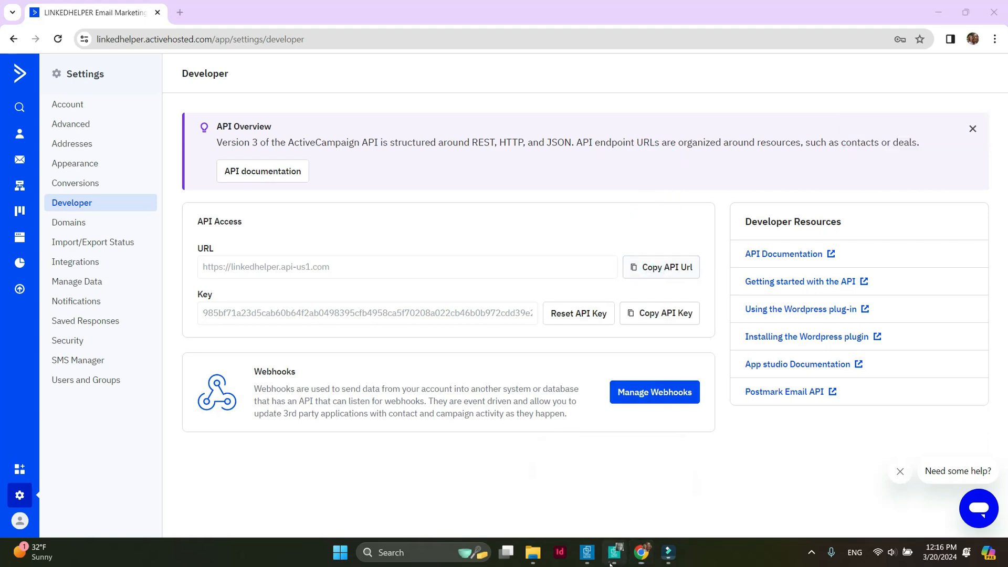
{"action": "left_click", "coordinate": [624, 549]}
{"action": "left_click", "coordinate": [524, 265]}
{"action": "key", "text": "ctrl+v"}
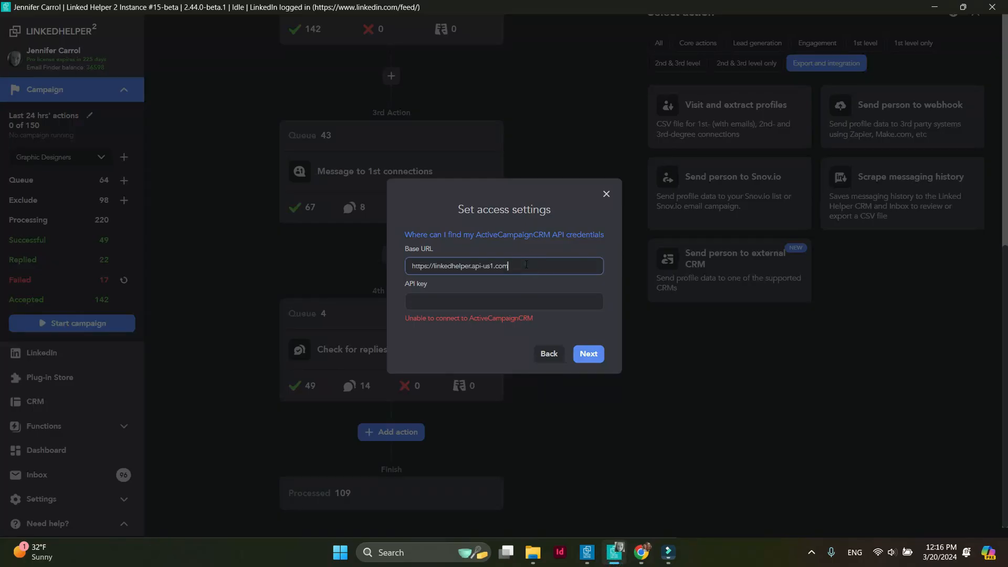
Copy the API key from ActiveCampaign, paste it into Linked Helper's API key field, and continue to the CRM configuration
{"action": "left_click", "coordinate": [641, 552]}
{"action": "left_click", "coordinate": [650, 315]}
{"action": "left_click", "coordinate": [614, 552]}
{"action": "left_click", "coordinate": [536, 305]}
{"action": "key", "text": "ctrl+v"}
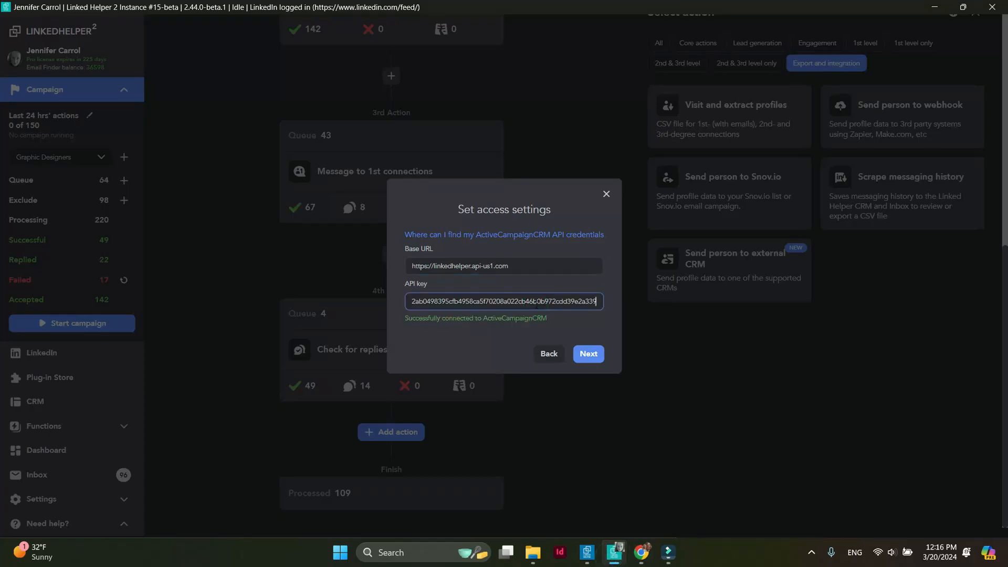
{"action": "left_click", "coordinate": [589, 354]}
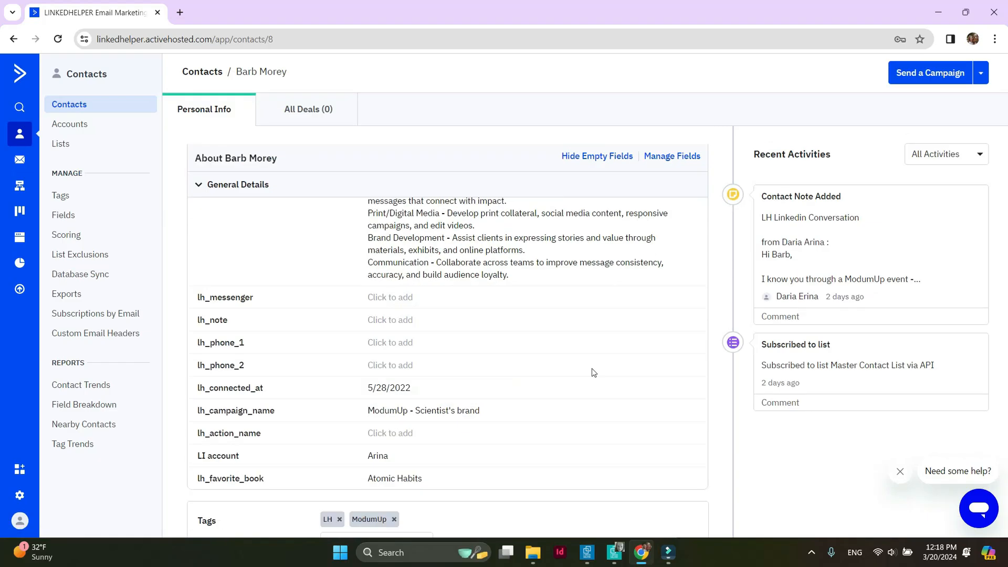
Examine the open ActiveCampaign contact's custom fields, tags, list and LinkedIn conversation note
{"action": "scroll", "coordinate": [591, 368], "scroll_direction": "down", "scroll_amount": 7}
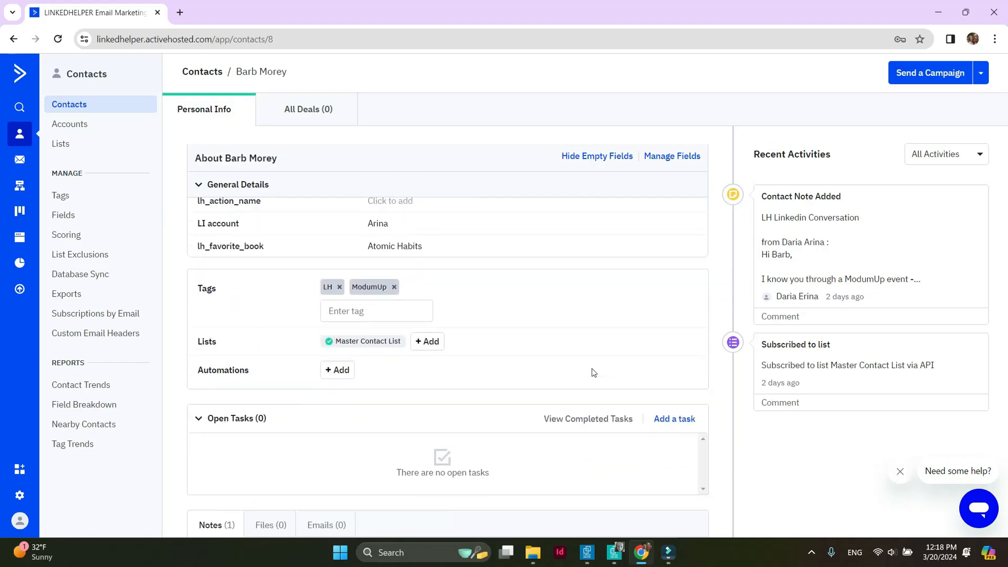
{"action": "scroll", "coordinate": [591, 372], "scroll_direction": "down", "scroll_amount": 1}
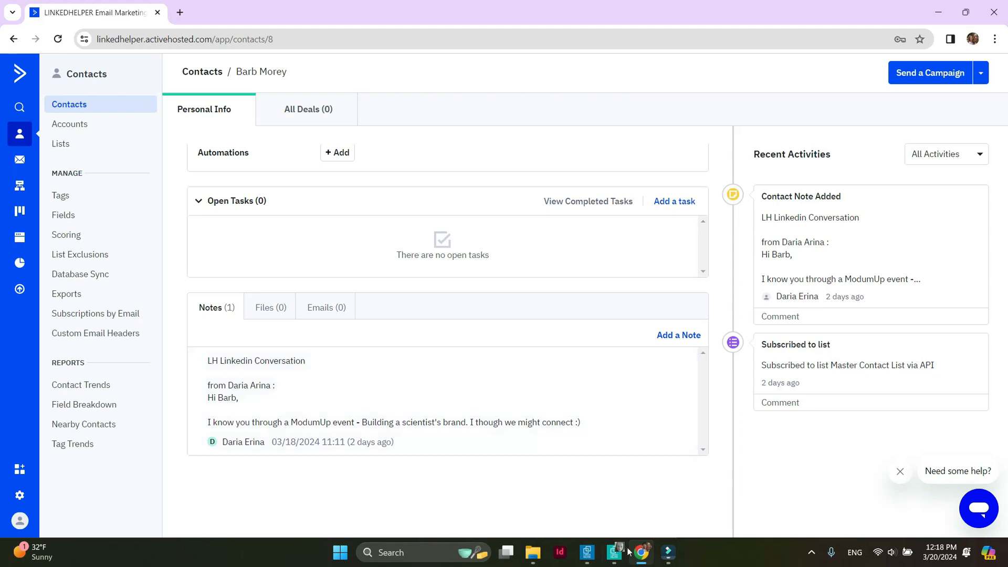
Return to Linked Helper's ActiveCampaign CRM configuration and examine the target lists available for adding contacts
{"action": "left_click", "coordinate": [616, 554]}
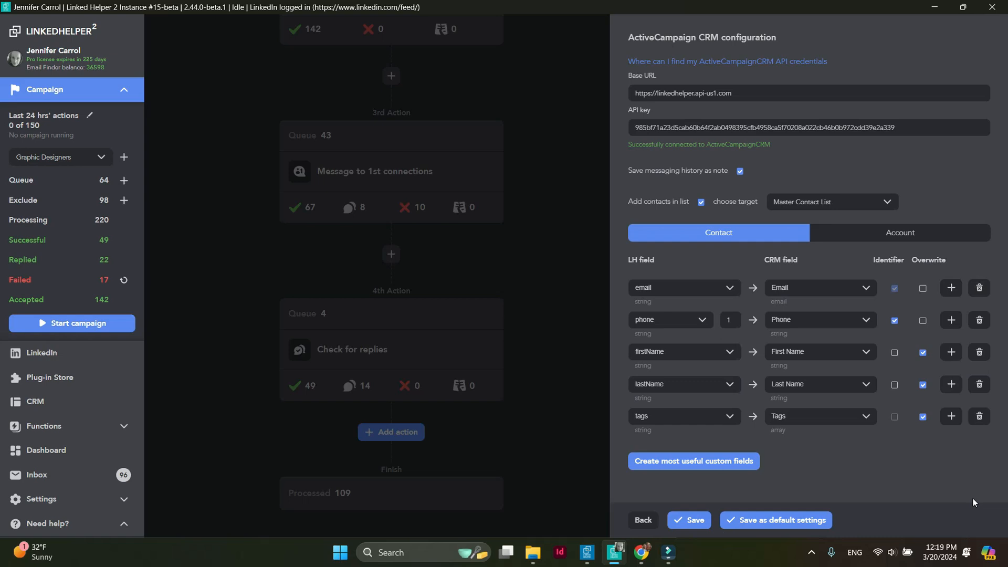
{"action": "left_click", "coordinate": [882, 202]}
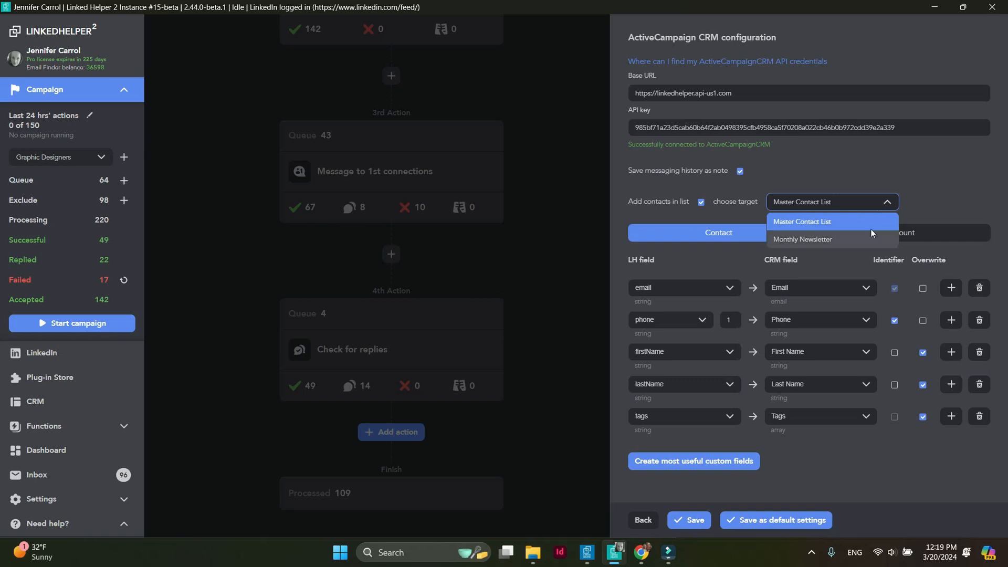
{"action": "left_click", "coordinate": [930, 197]}
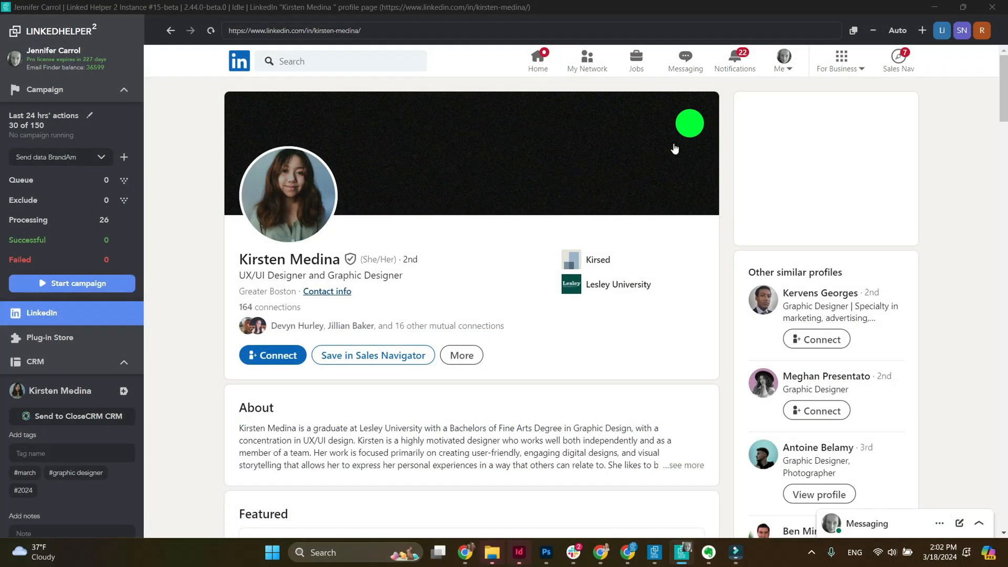
View the 2nd-level LinkedIn profile's contact info and examine the workflow actions of the Send data BrandAm campaign
{"action": "left_click", "coordinate": [344, 294]}
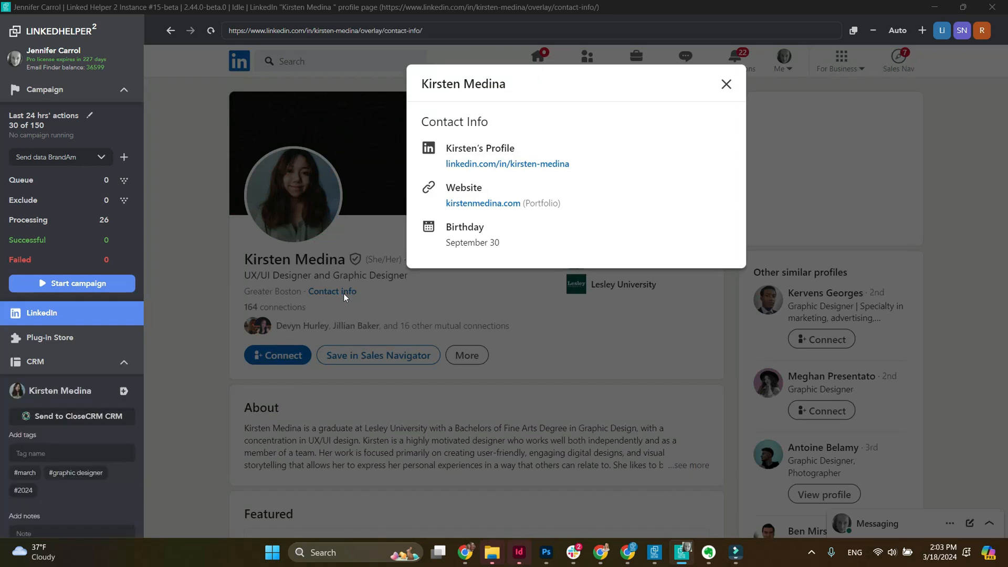
{"action": "left_click", "coordinate": [107, 98]}
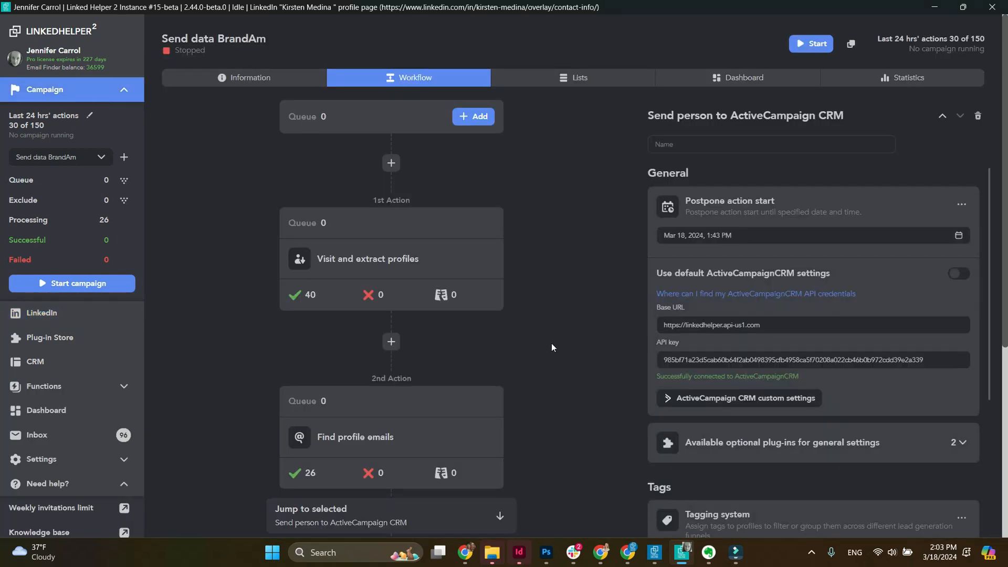
{"action": "scroll", "coordinate": [551, 347], "scroll_direction": "down", "scroll_amount": 5}
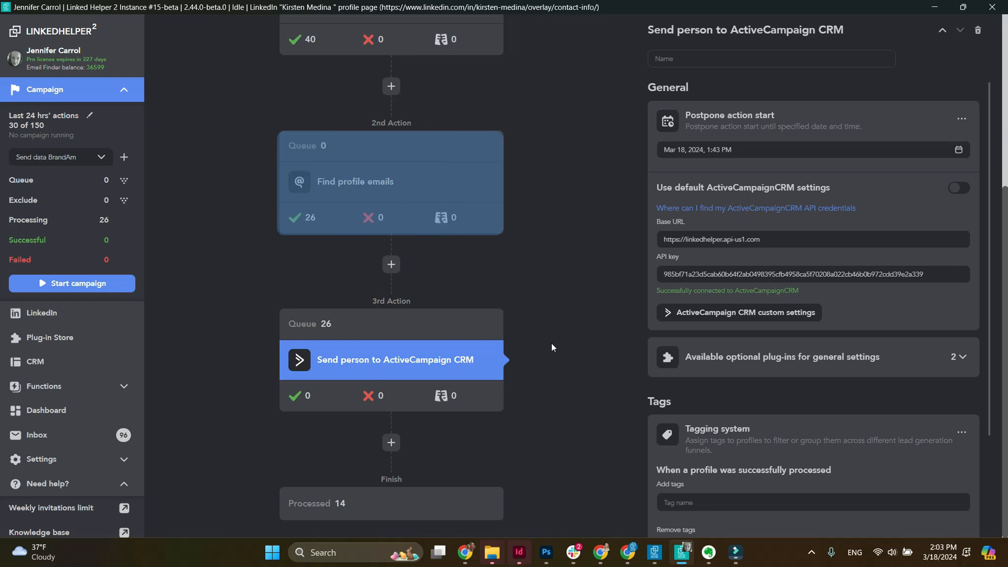
Examine the Find profile emails action and the failed profiles of the campaign's Send person to ActiveCampaign CRM action
{"action": "left_click", "coordinate": [453, 186]}
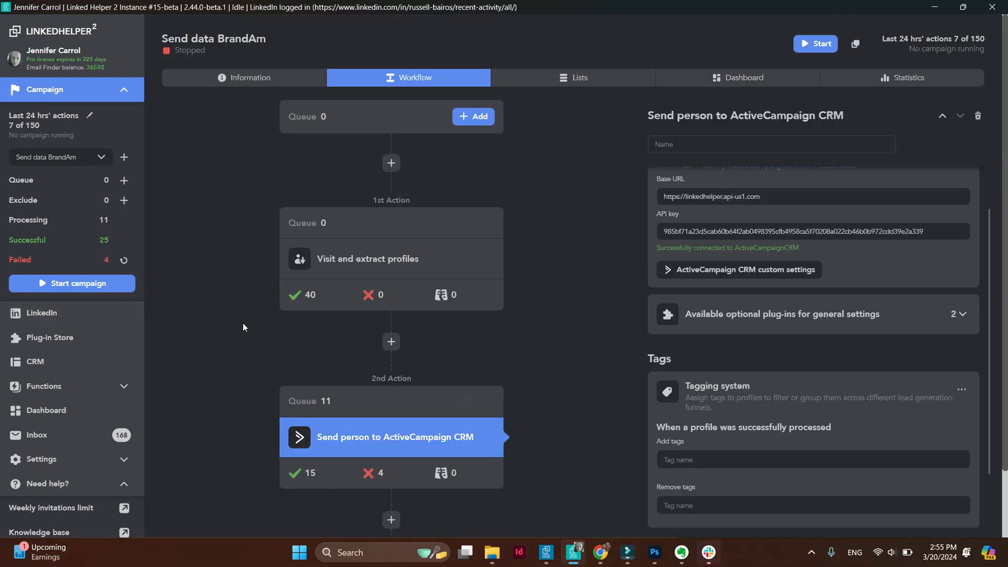
{"action": "scroll", "coordinate": [242, 323], "scroll_direction": "down", "scroll_amount": 2}
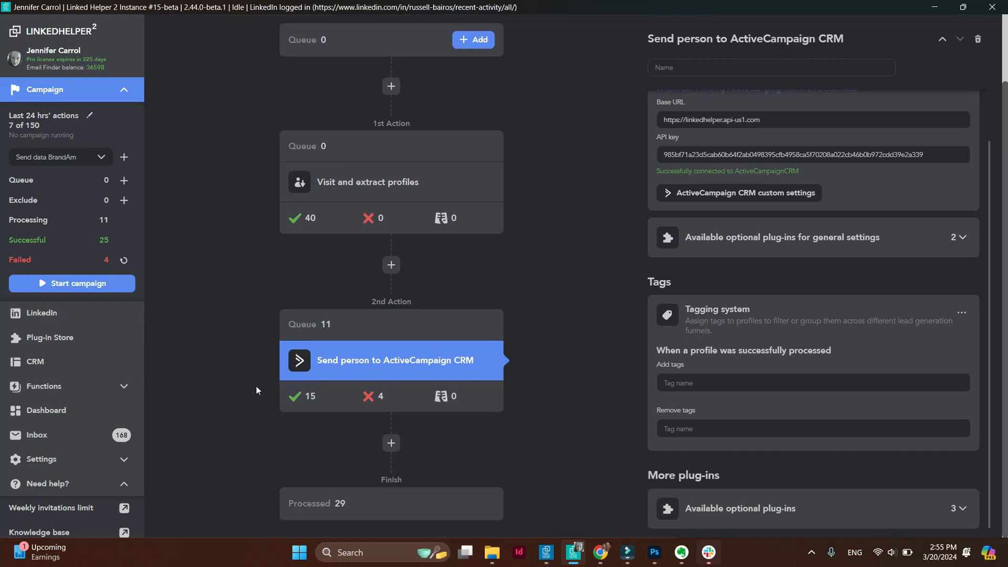
{"action": "left_click", "coordinate": [379, 398]}
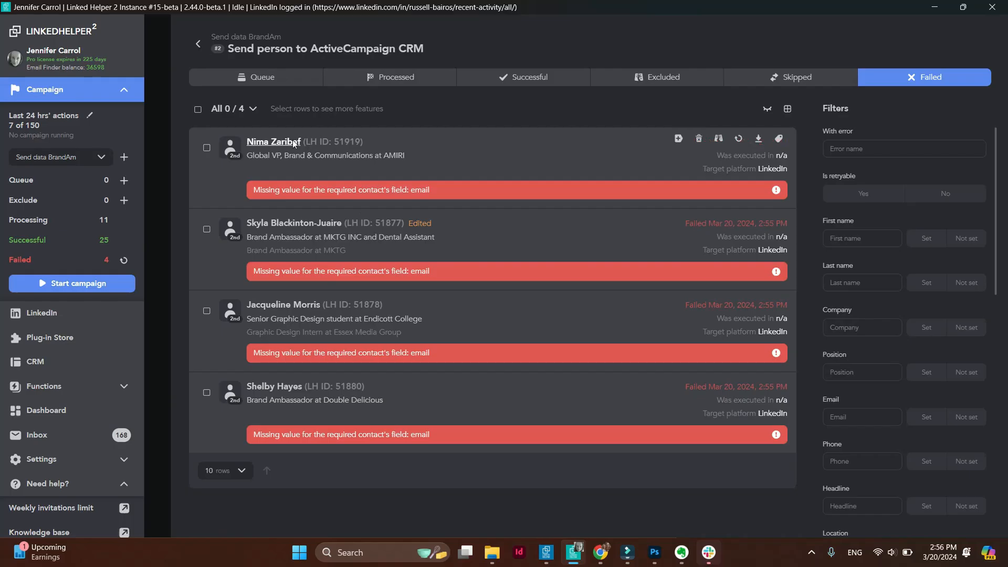
{"action": "left_click", "coordinate": [208, 84]}
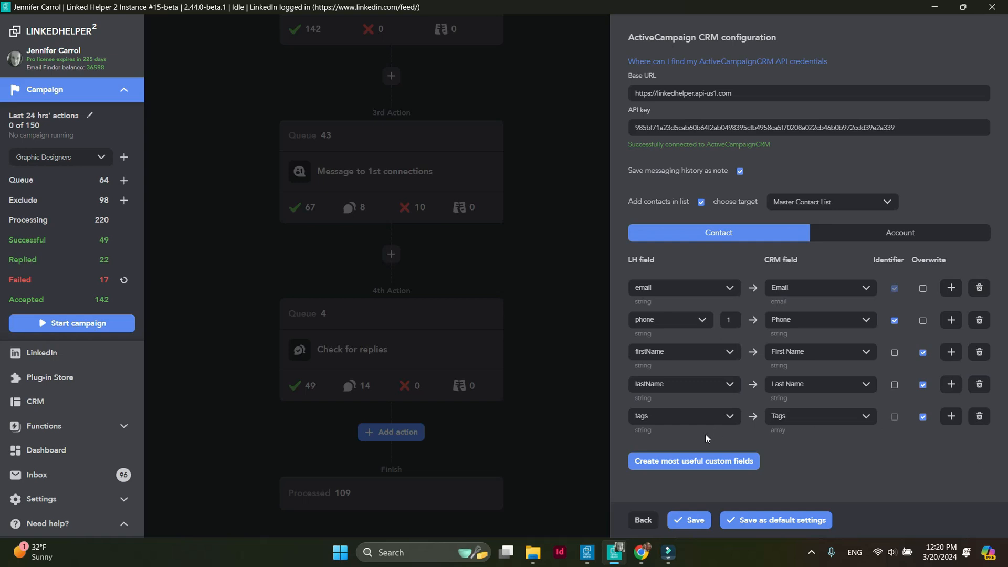
Create the most useful custom contact fields in the CRM, excluding the twitter 1 to lh_twitter mapping
{"action": "left_click", "coordinate": [695, 464]}
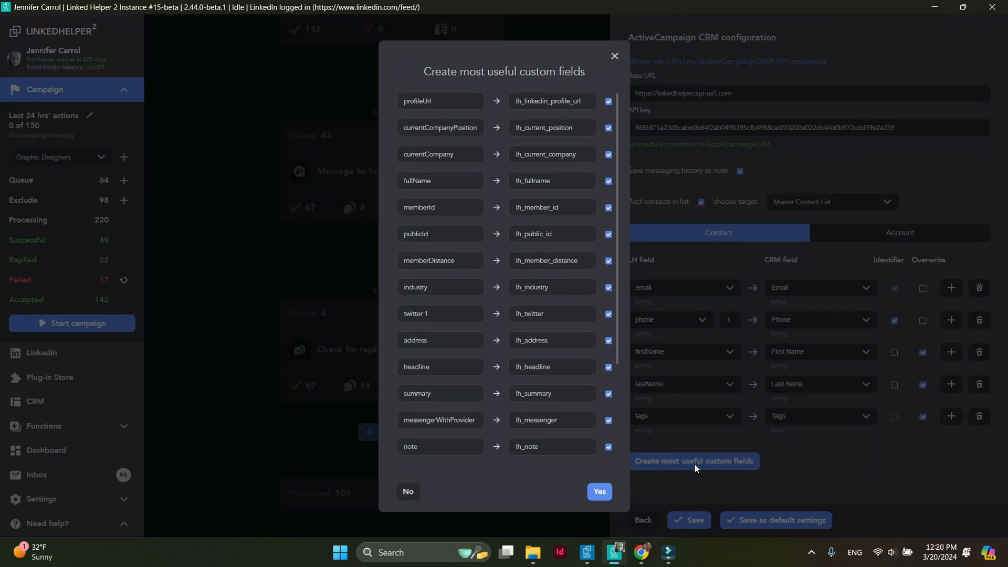
{"action": "left_click_drag", "start_coordinate": [619, 342], "coordinate": [616, 444]}
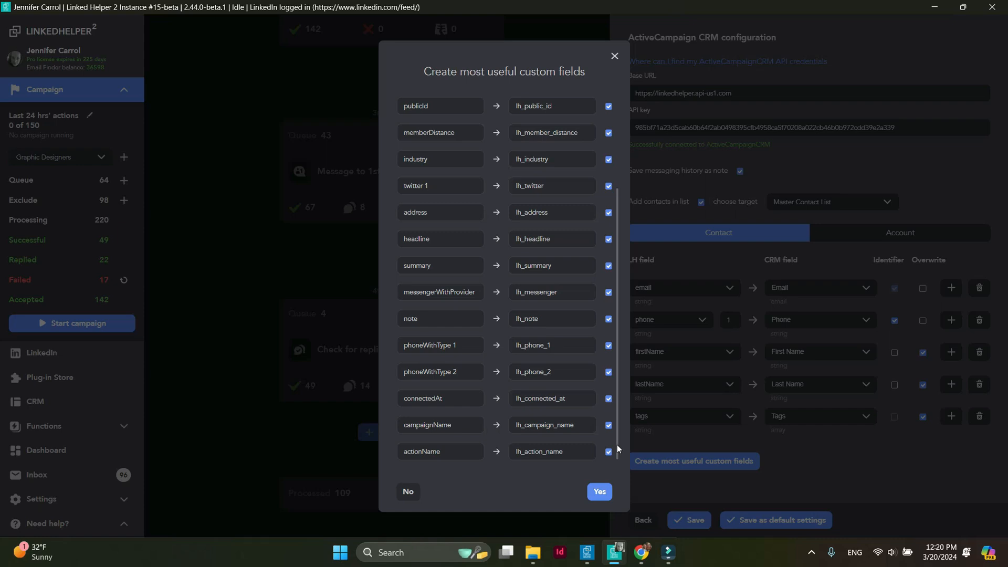
{"action": "left_click_drag", "start_coordinate": [617, 445], "coordinate": [633, 325]}
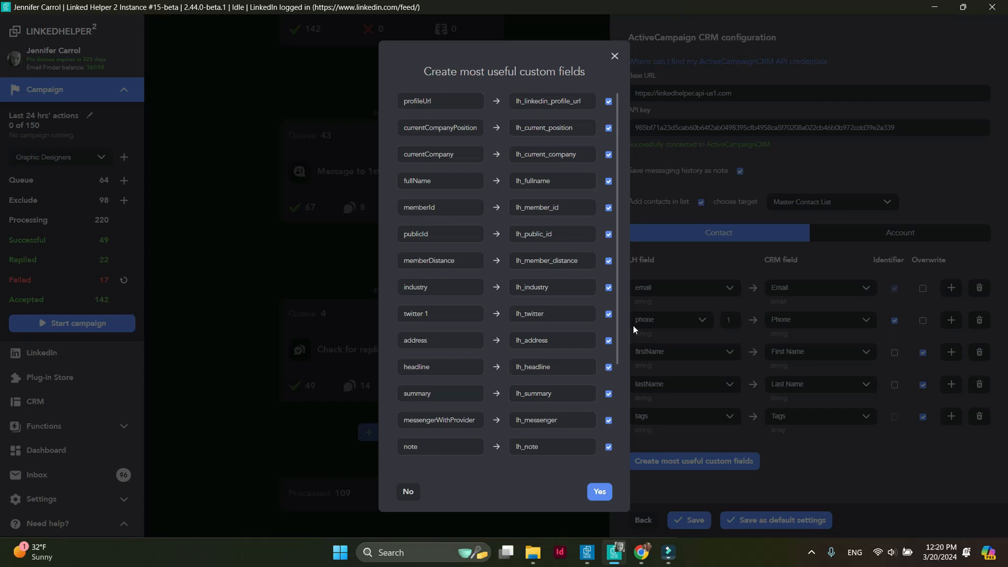
{"action": "left_click", "coordinate": [609, 315]}
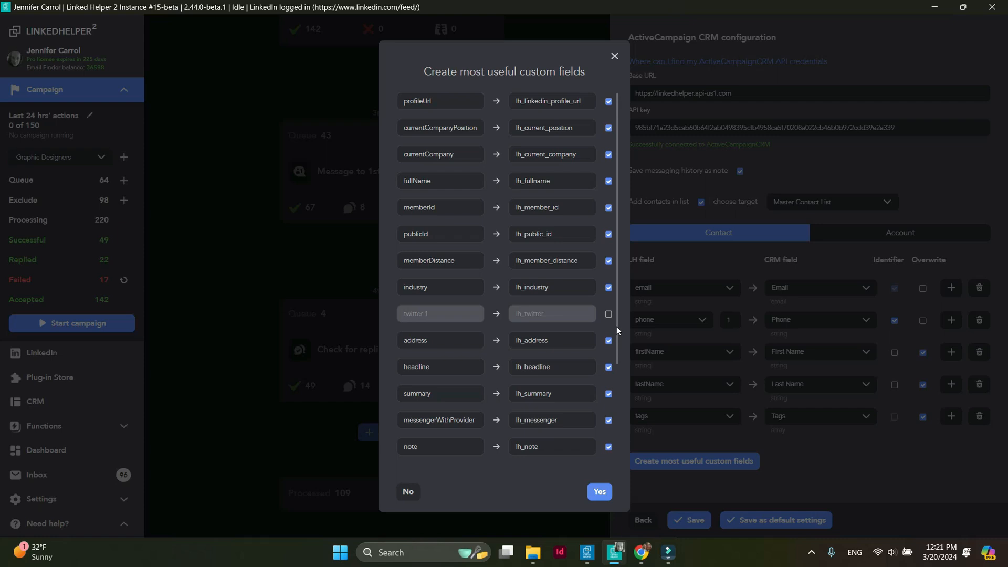
{"action": "left_click", "coordinate": [599, 492]}
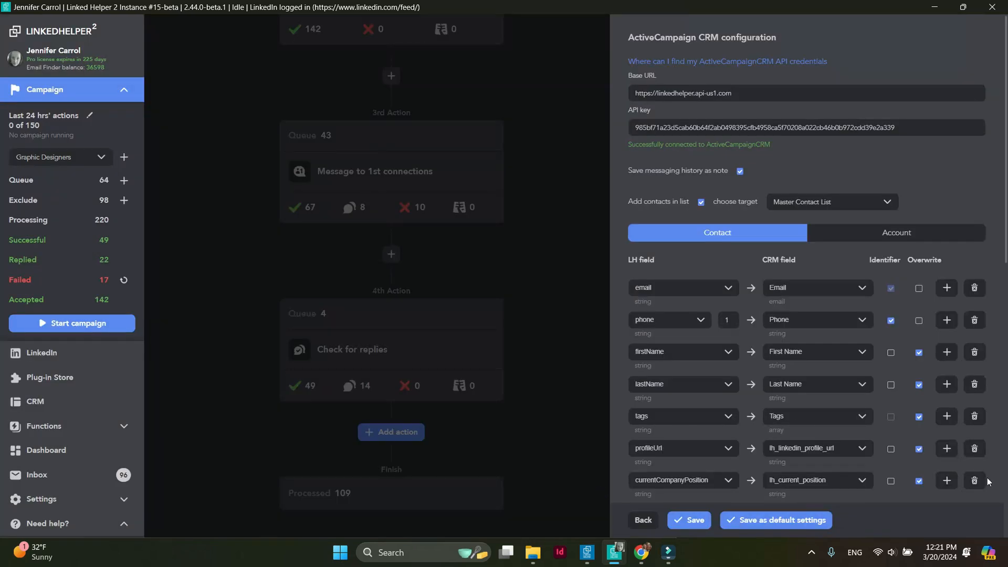
Add a contact field mapping below actionName with CONSTANT_VALUE as the LH field and ModumUp as its value
{"action": "scroll", "coordinate": [988, 482], "scroll_direction": "down", "scroll_amount": 5}
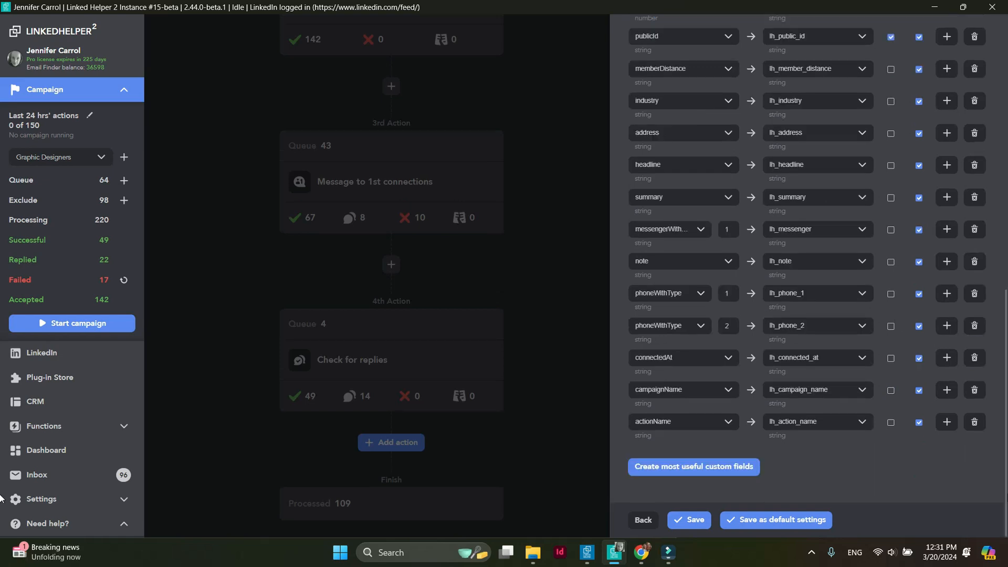
{"action": "left_click", "coordinate": [949, 424]}
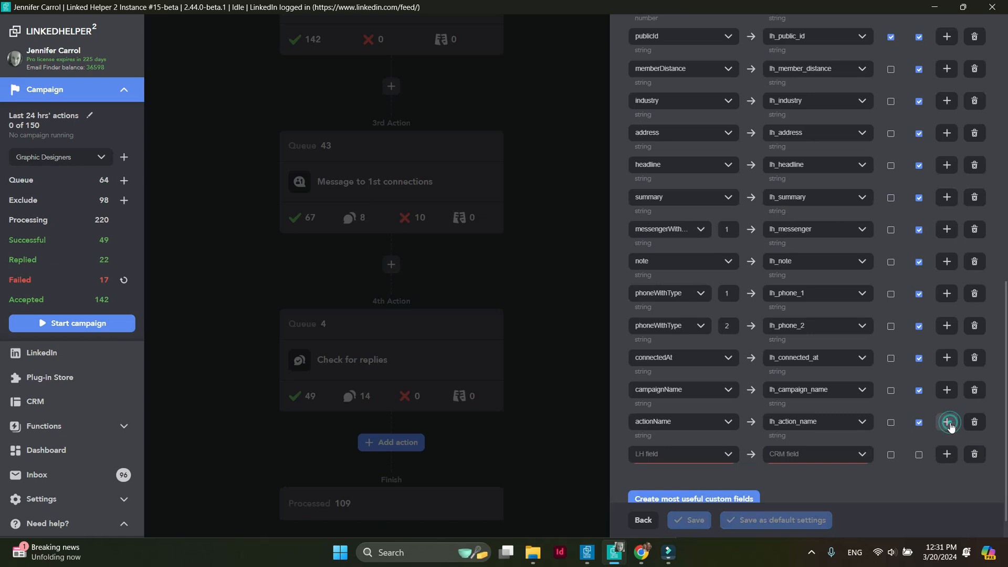
{"action": "left_click", "coordinate": [728, 454]}
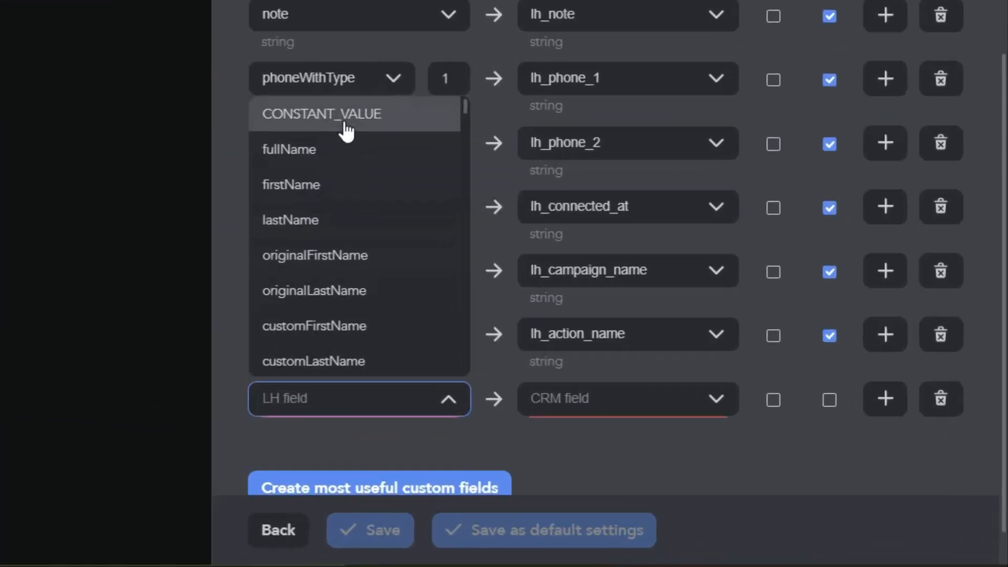
{"action": "left_click", "coordinate": [345, 124]}
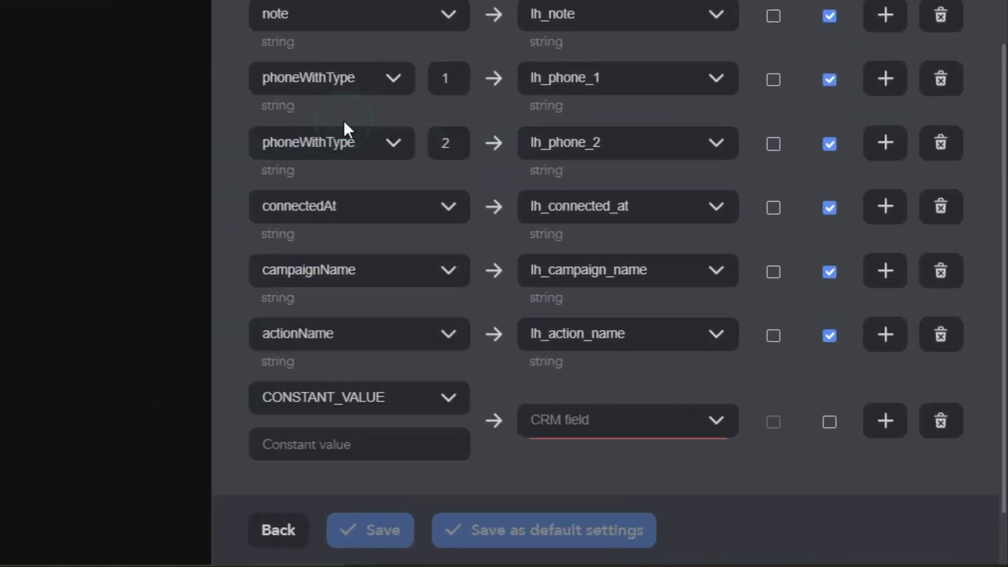
{"action": "left_click", "coordinate": [317, 450]}
{"action": "type", "text": "Modum"}
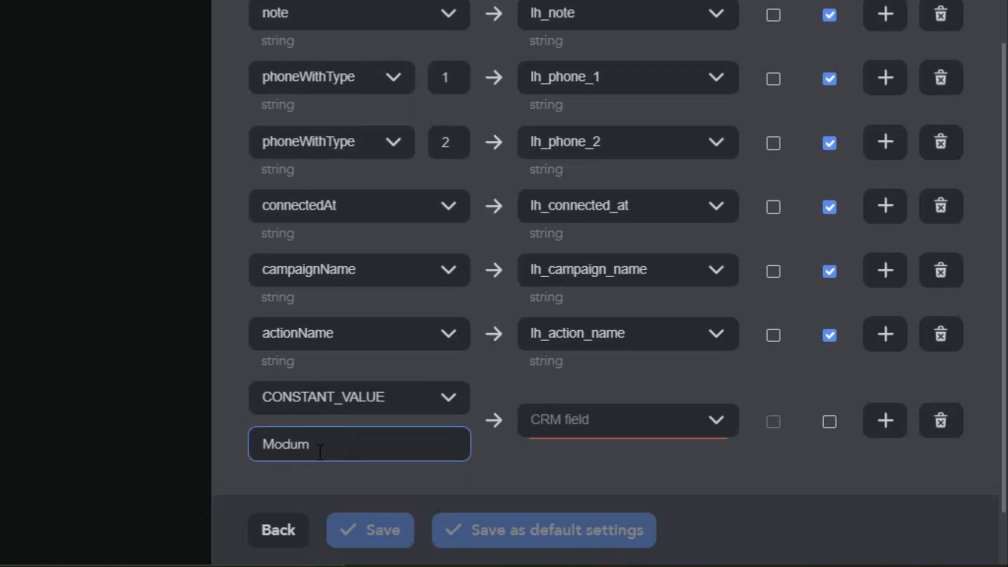
{"action": "type", "text": "Up"}
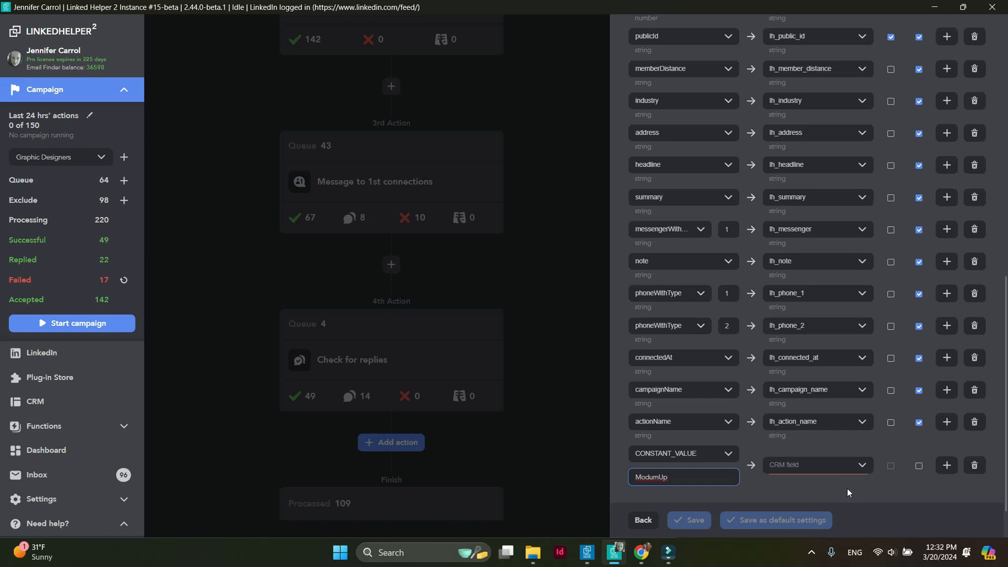
Create a new CRM field named lh_project_name as the target of the ModumUp constant value
{"action": "left_click", "coordinate": [861, 465]}
{"action": "scroll", "coordinate": [851, 418], "scroll_direction": "down", "scroll_amount": 5}
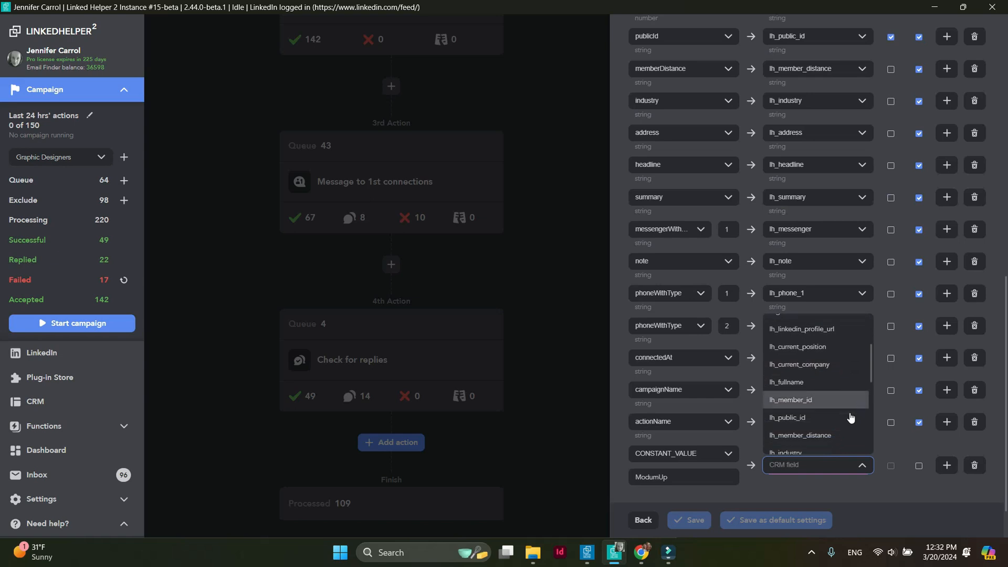
{"action": "scroll", "coordinate": [850, 417], "scroll_direction": "down", "scroll_amount": 3}
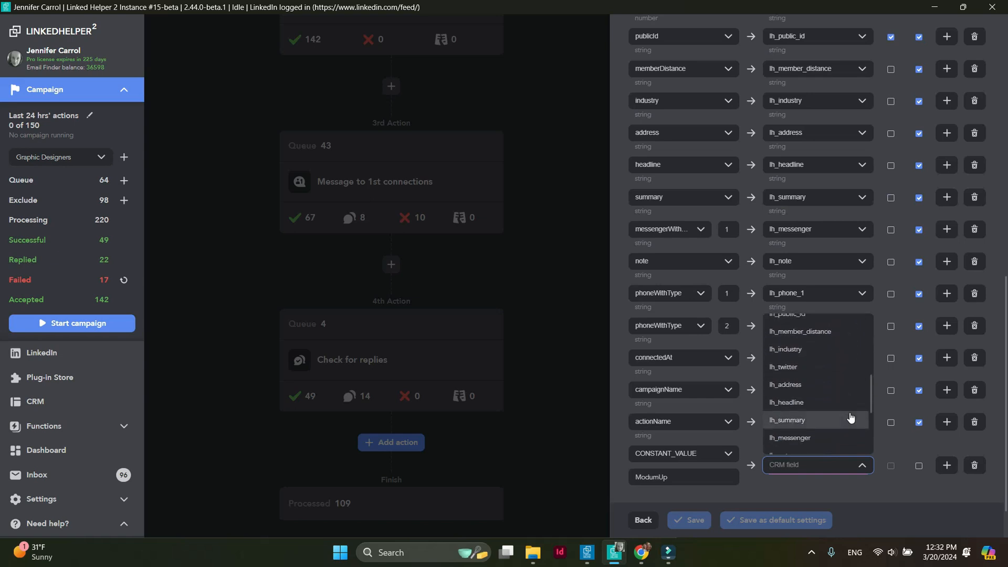
{"action": "scroll", "coordinate": [850, 417], "scroll_direction": "up", "scroll_amount": 8}
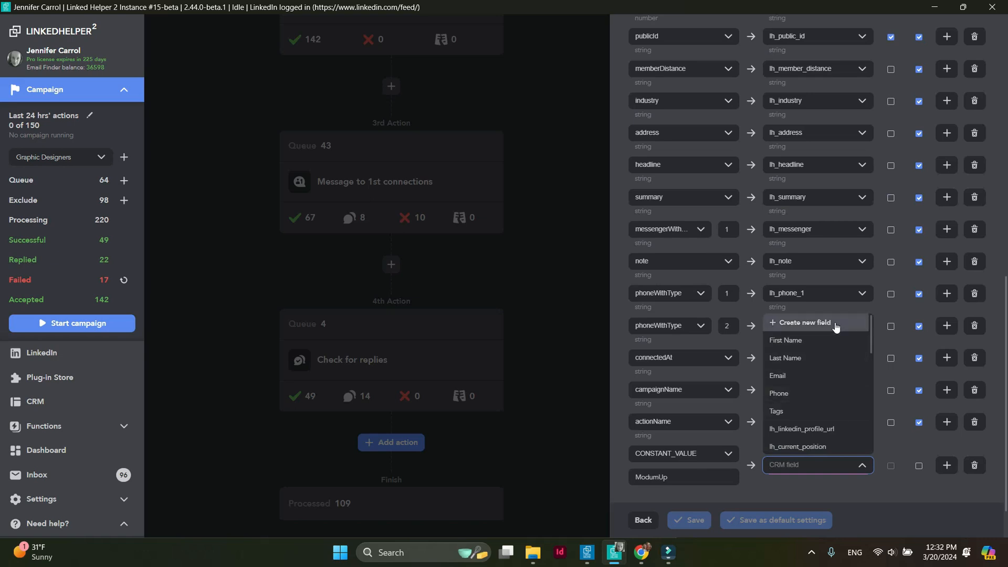
{"action": "left_click", "coordinate": [836, 324]}
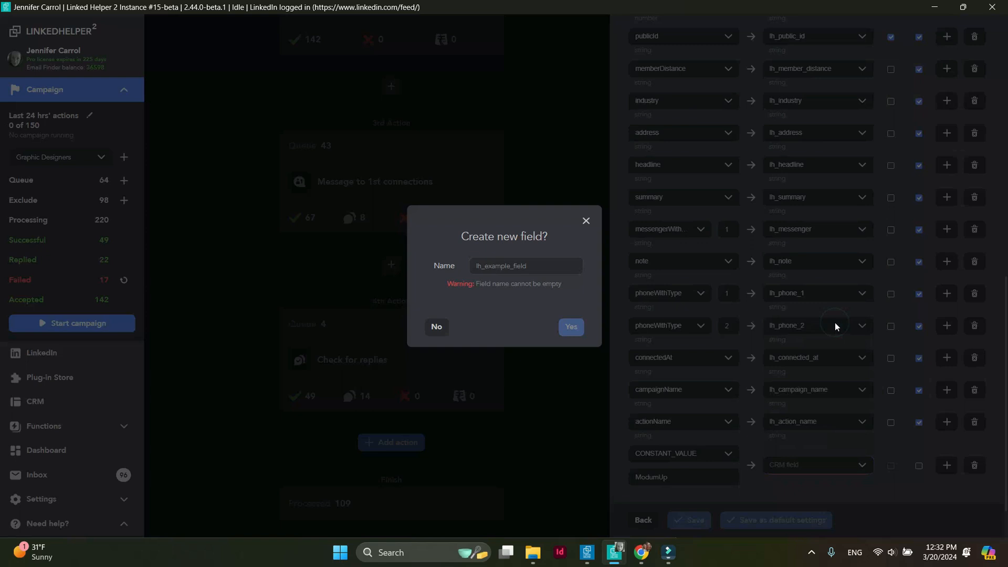
{"action": "left_click", "coordinate": [491, 270]}
{"action": "type", "text": "lh_co"}
{"action": "type", "text": "oject_name"}
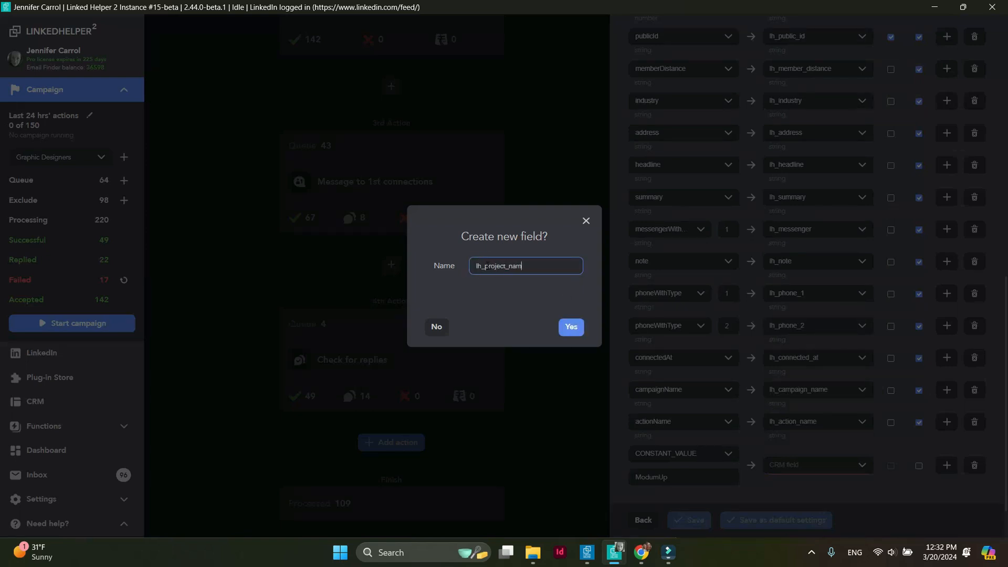
{"action": "left_click", "coordinate": [573, 329]}
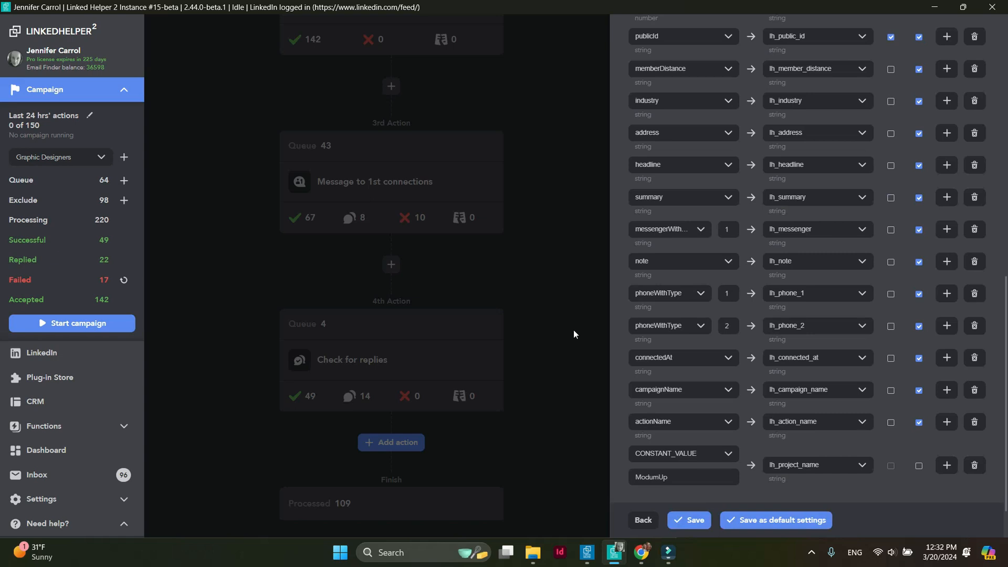
Switch to ActiveCampaign, examine the contact fields under Manage Fields, and reload the page to check the list for lh_project_name
{"action": "left_click", "coordinate": [639, 556]}
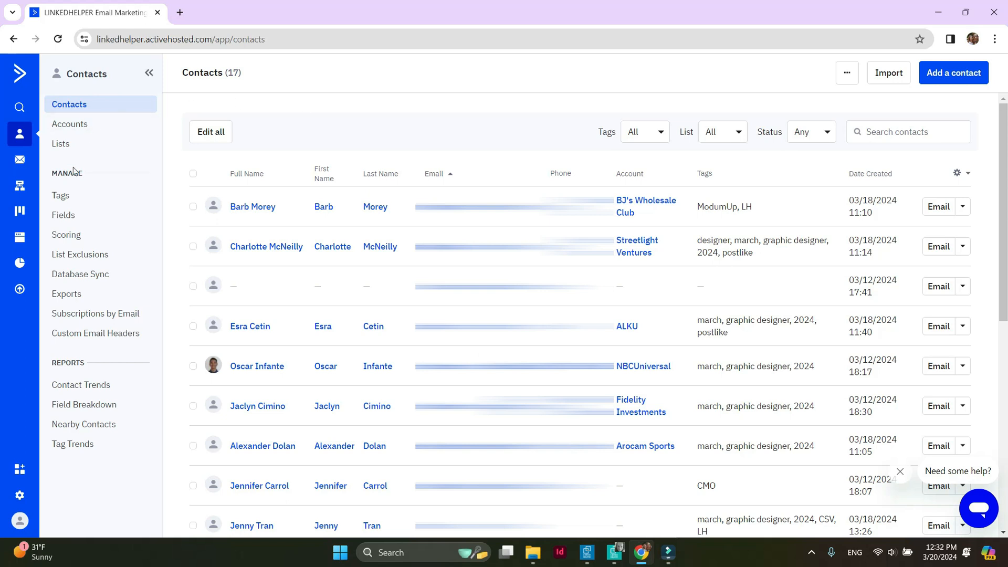
{"action": "left_click", "coordinate": [69, 218]}
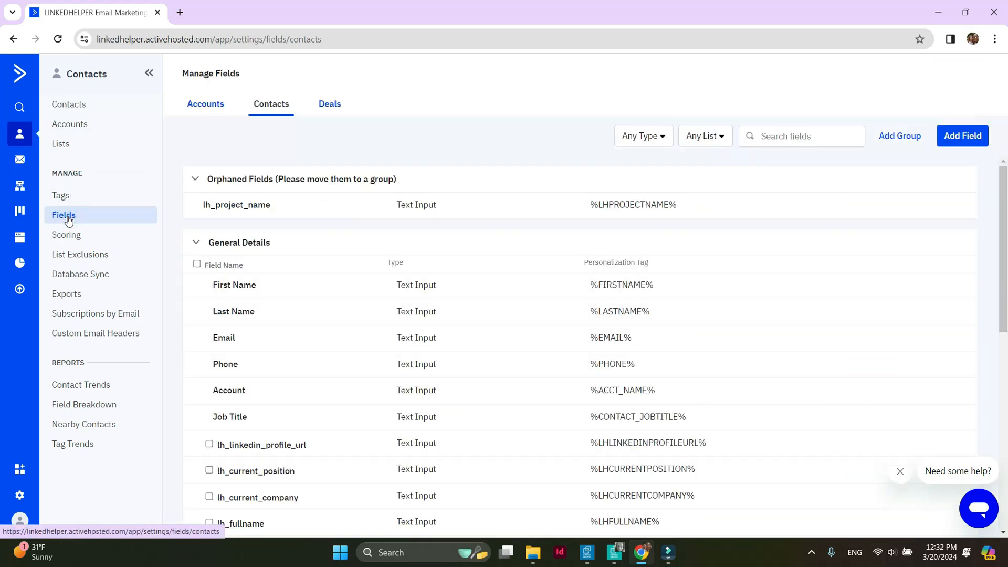
{"action": "scroll", "coordinate": [329, 393], "scroll_direction": "down", "scroll_amount": 9}
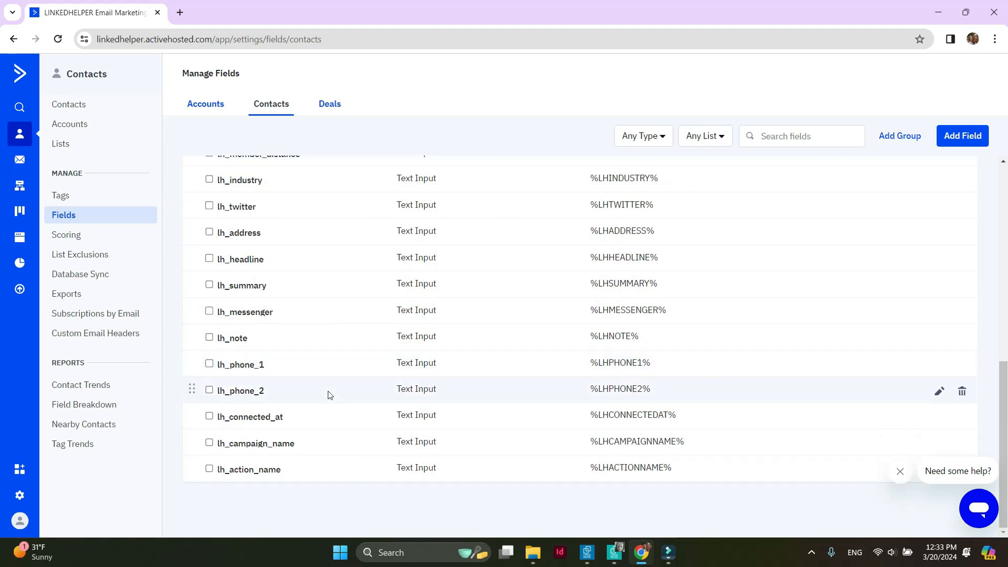
{"action": "left_click", "coordinate": [58, 44]}
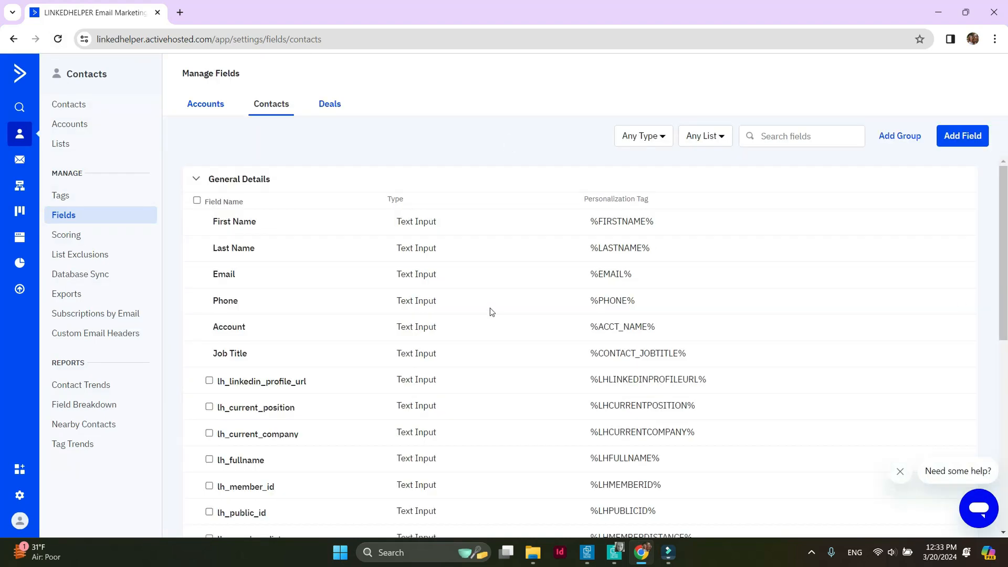
{"action": "scroll", "coordinate": [490, 308], "scroll_direction": "down", "scroll_amount": 10}
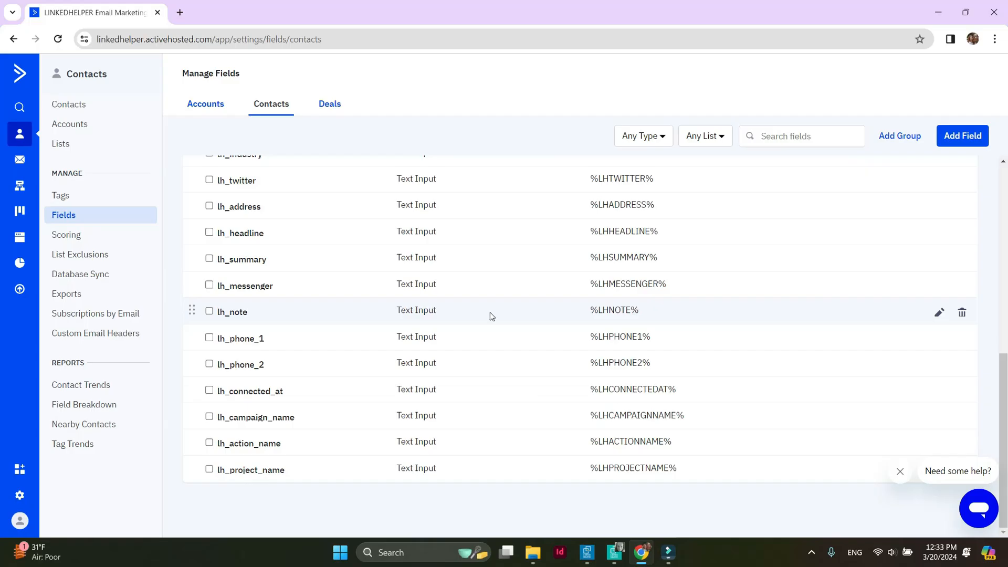
Return to Linked Helper and enable overwriting for the lh_project_name mapping
{"action": "left_click", "coordinate": [615, 556]}
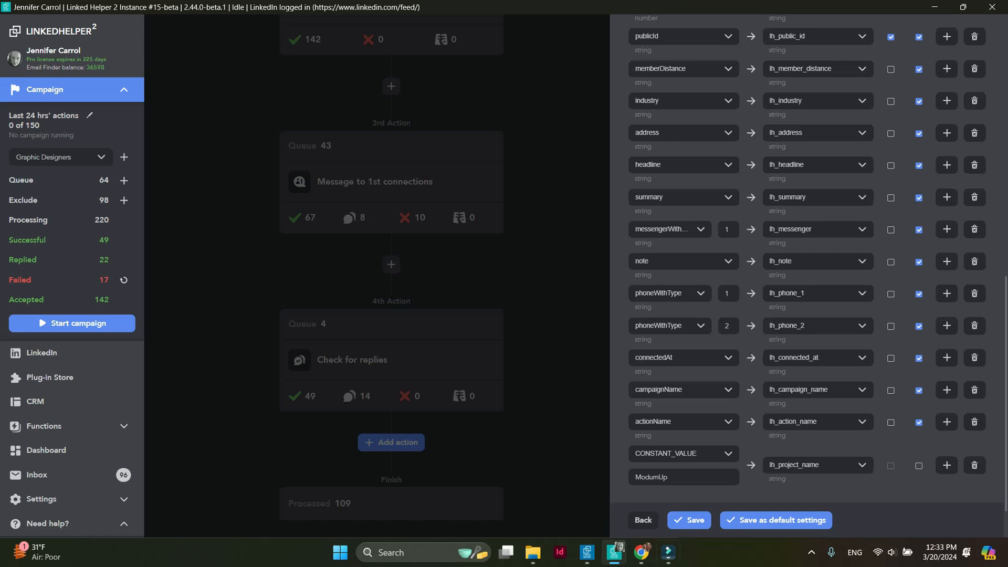
{"action": "left_click", "coordinate": [919, 466]}
{"action": "left_click", "coordinate": [918, 465]}
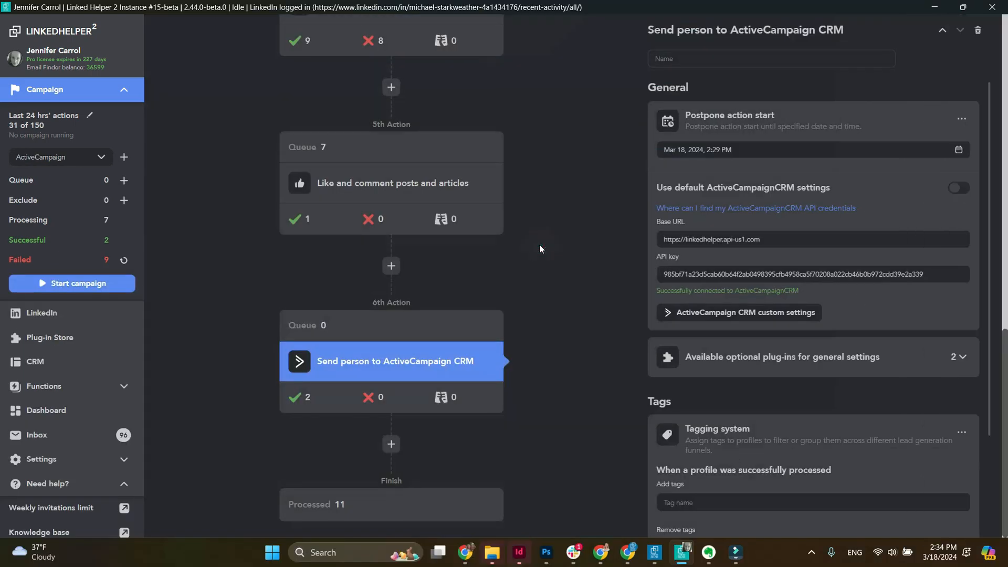
Examine the ActiveCampaign campaign's two CRM sending actions and the tagging settings of its Like and comment posts and articles action
{"action": "scroll", "coordinate": [540, 244], "scroll_direction": "up", "scroll_amount": 2}
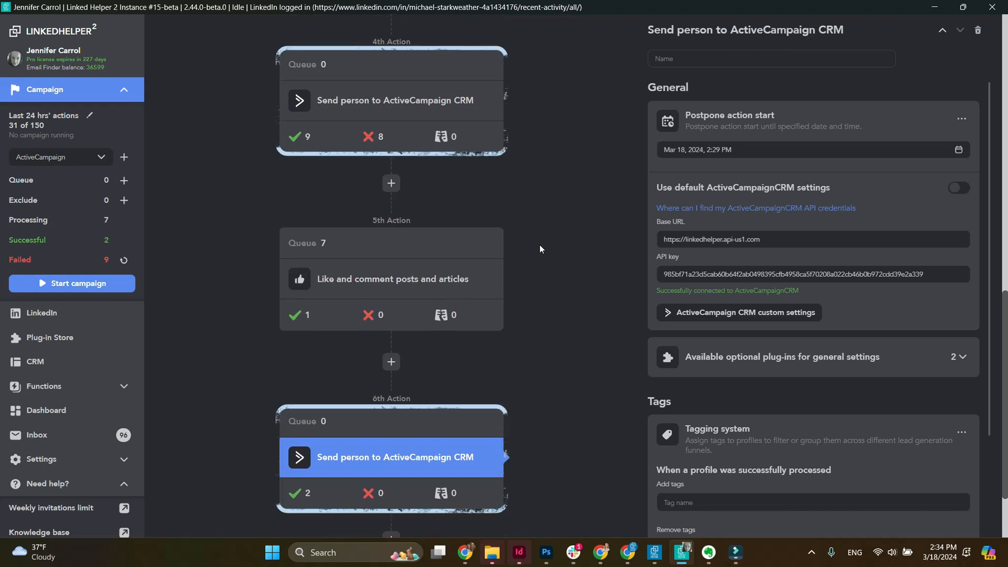
{"action": "scroll", "coordinate": [540, 246], "scroll_direction": "down", "scroll_amount": 2}
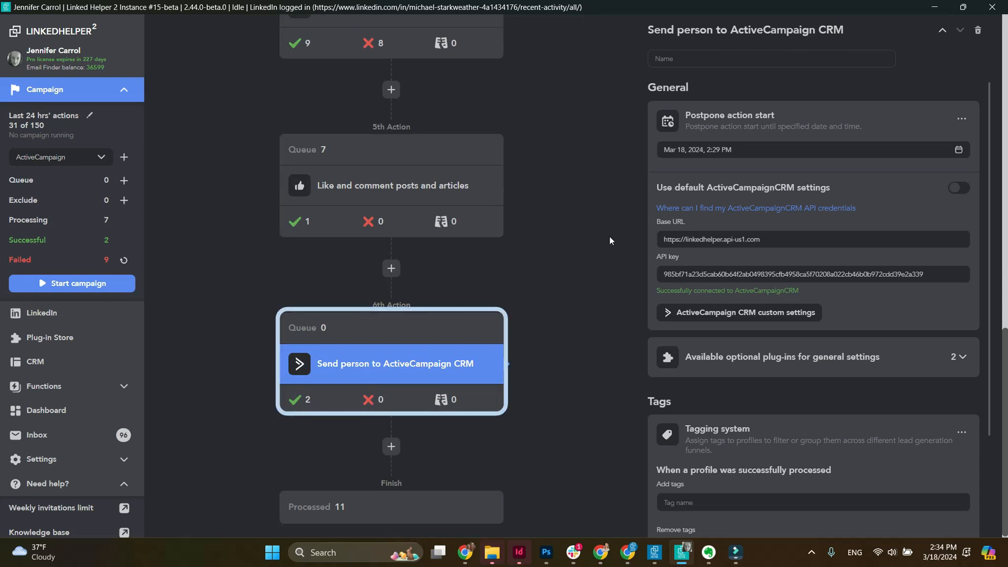
{"action": "left_click", "coordinate": [410, 196]}
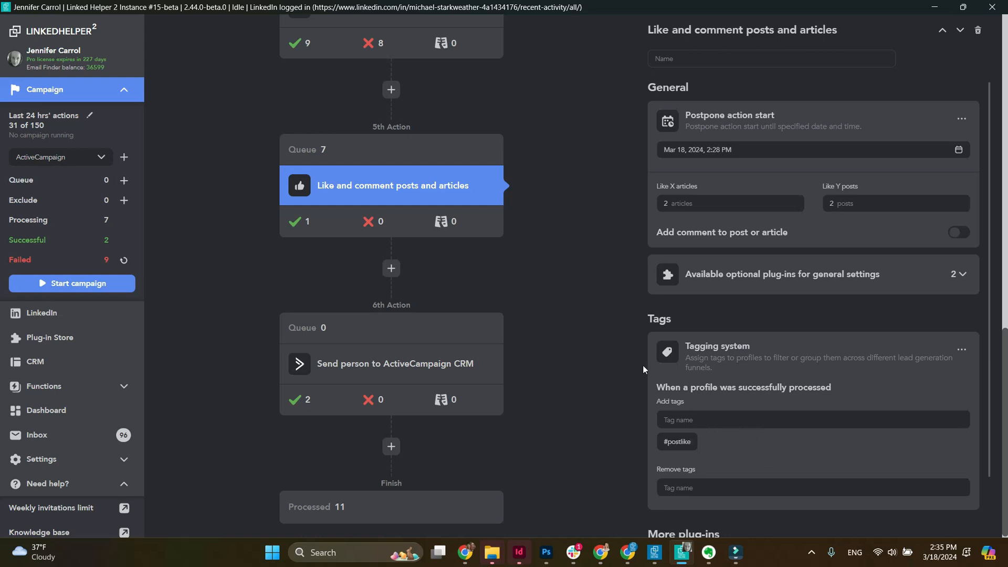
{"action": "key", "text": "alt+Tab"}
{"action": "left_click", "coordinate": [247, 345]}
{"action": "scroll", "coordinate": [631, 386], "scroll_direction": "down", "scroll_amount": 5}
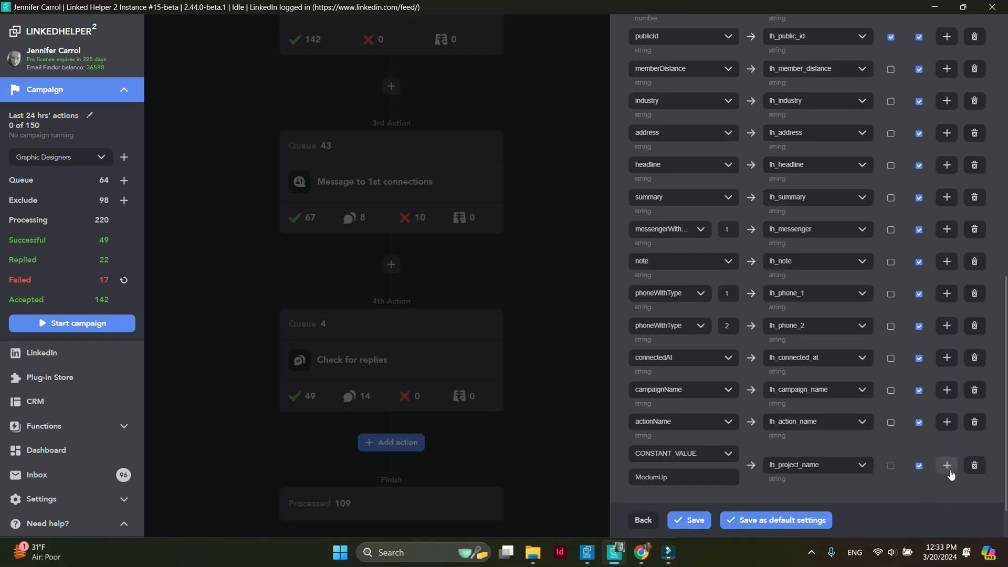
Add a new contact mapping row below lh_project_name with cs_affiliate as its LH field
{"action": "left_click", "coordinate": [947, 466]}
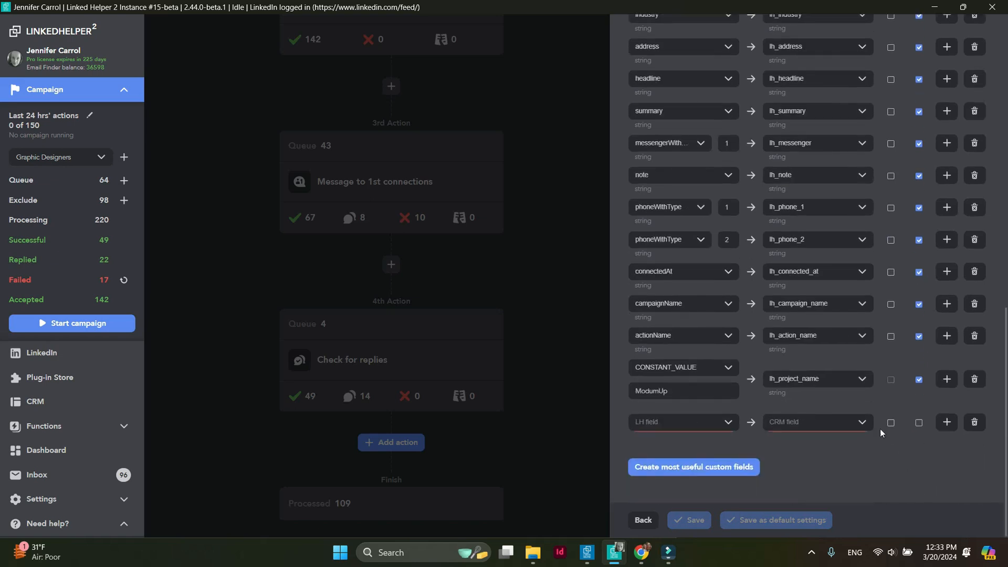
{"action": "left_click", "coordinate": [727, 421]}
{"action": "scroll", "coordinate": [710, 382], "scroll_direction": "down", "scroll_amount": 10}
{"action": "scroll", "coordinate": [710, 382], "scroll_direction": "down", "scroll_amount": 6}
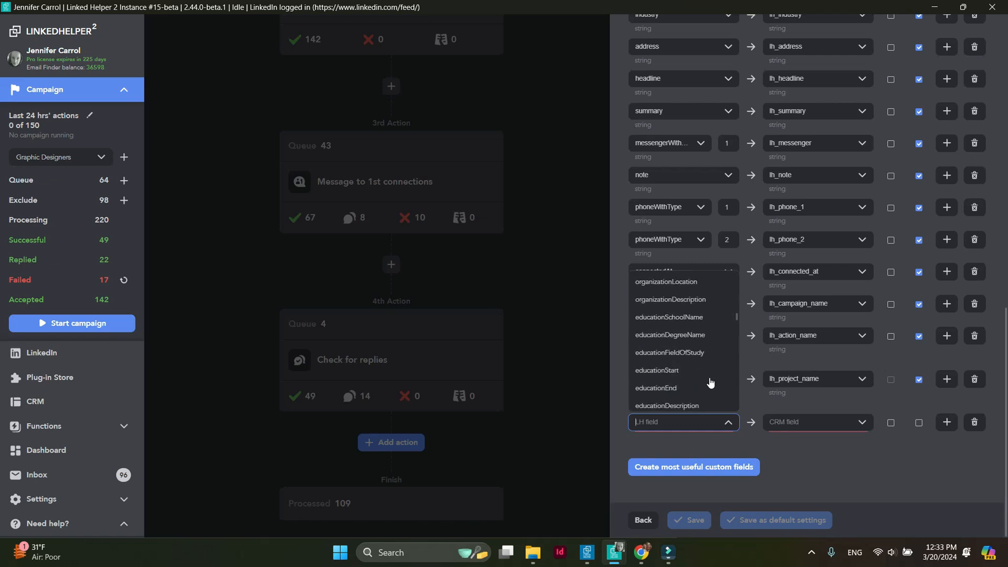
{"action": "type", "text": "cs_aff"}
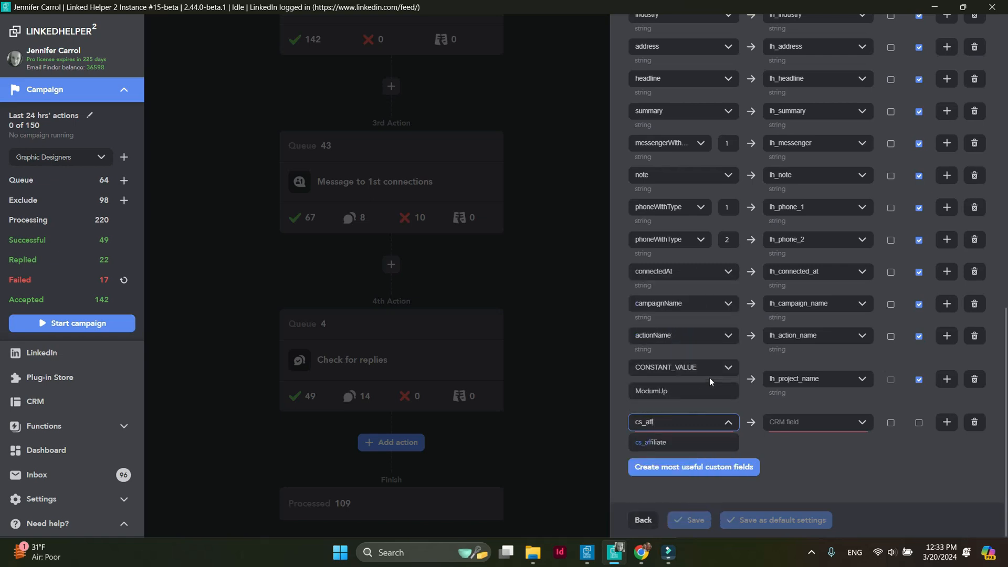
{"action": "left_click", "coordinate": [671, 444]}
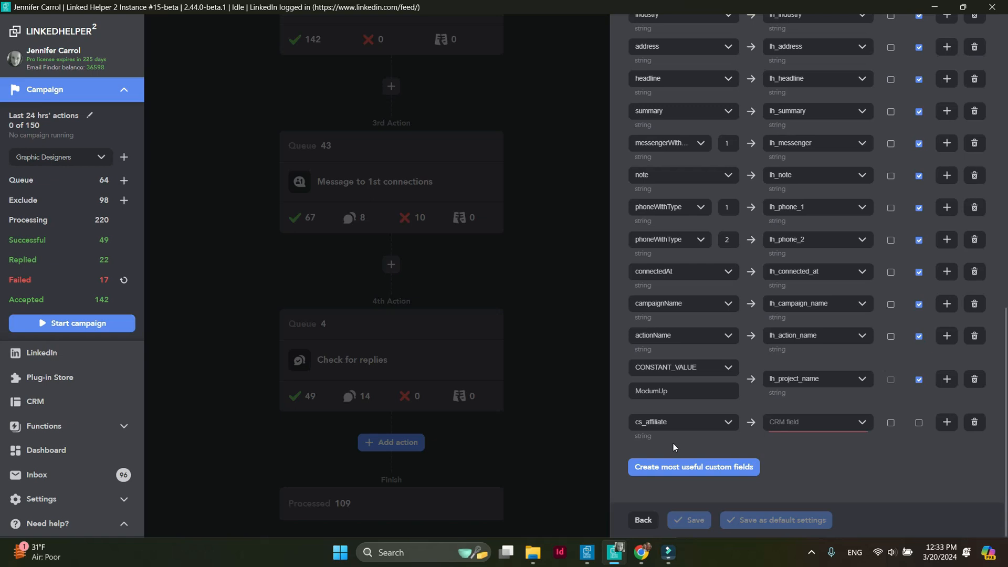
Create a new CRM field named lh_affiliate_status as the target of cs_affiliate and enable overwriting for it
{"action": "left_click", "coordinate": [861, 432]}
{"action": "left_click", "coordinate": [862, 432]}
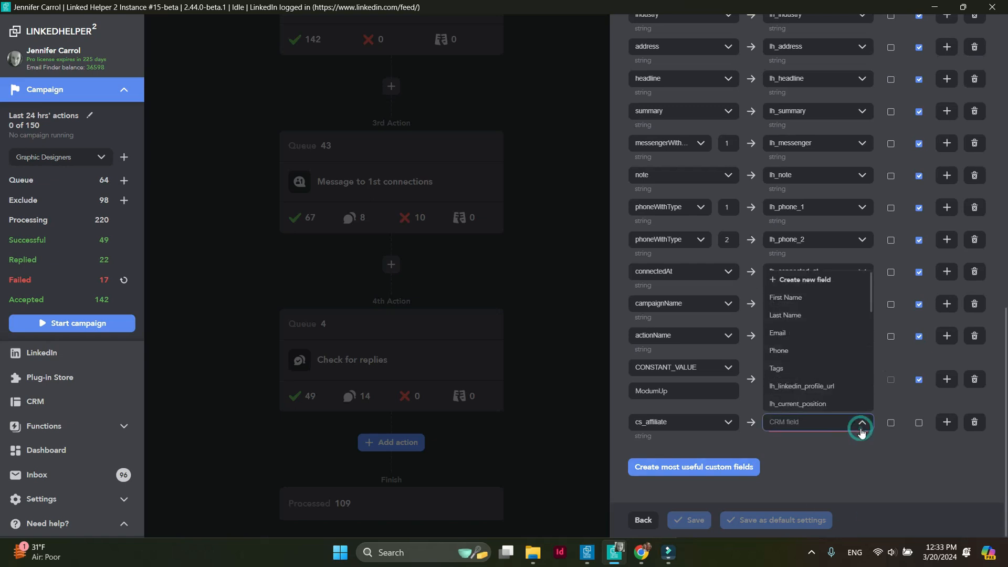
{"action": "left_click", "coordinate": [815, 276]}
{"action": "left_click", "coordinate": [531, 268]}
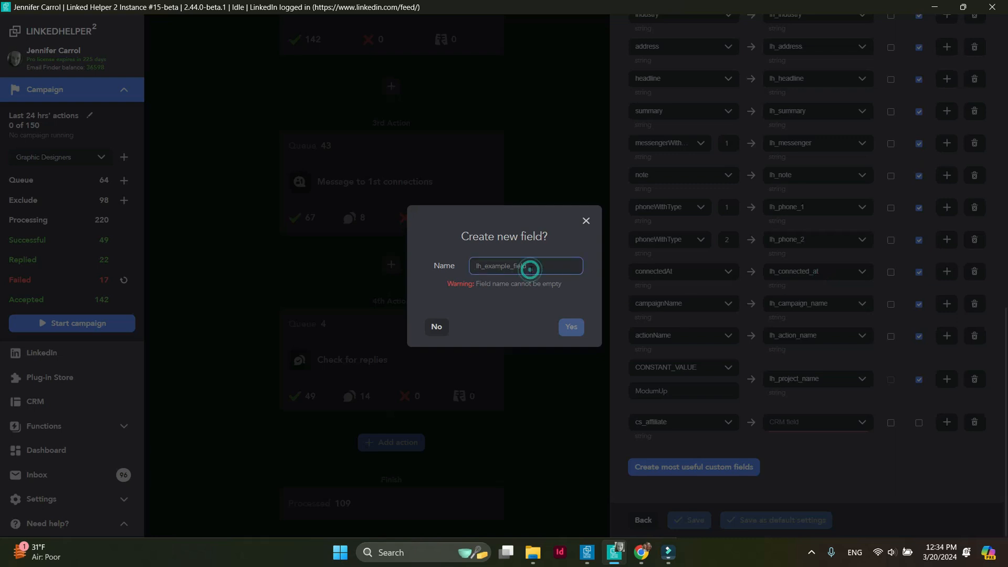
{"action": "type", "text": "lh_affiliate_status"}
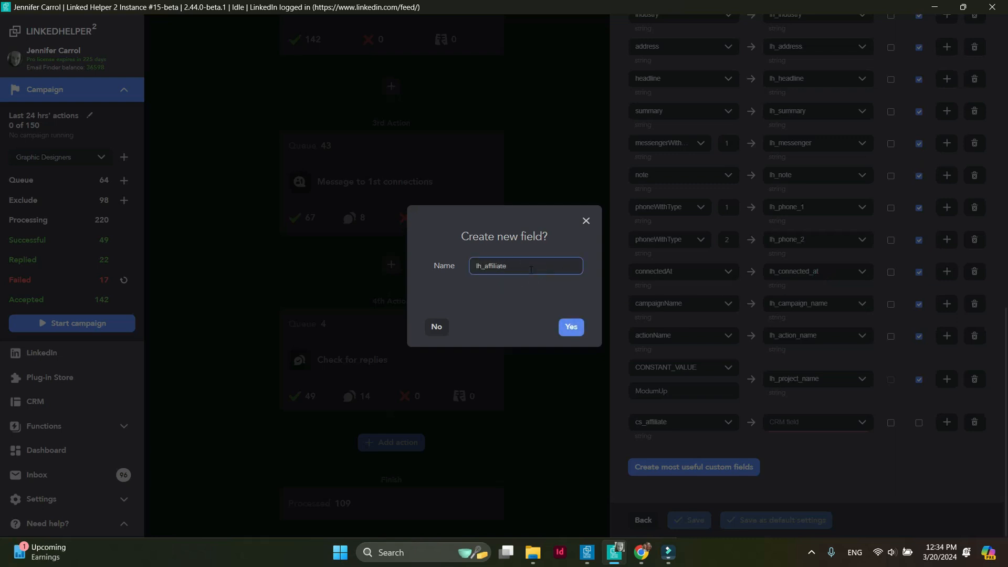
{"action": "left_click", "coordinate": [570, 328]}
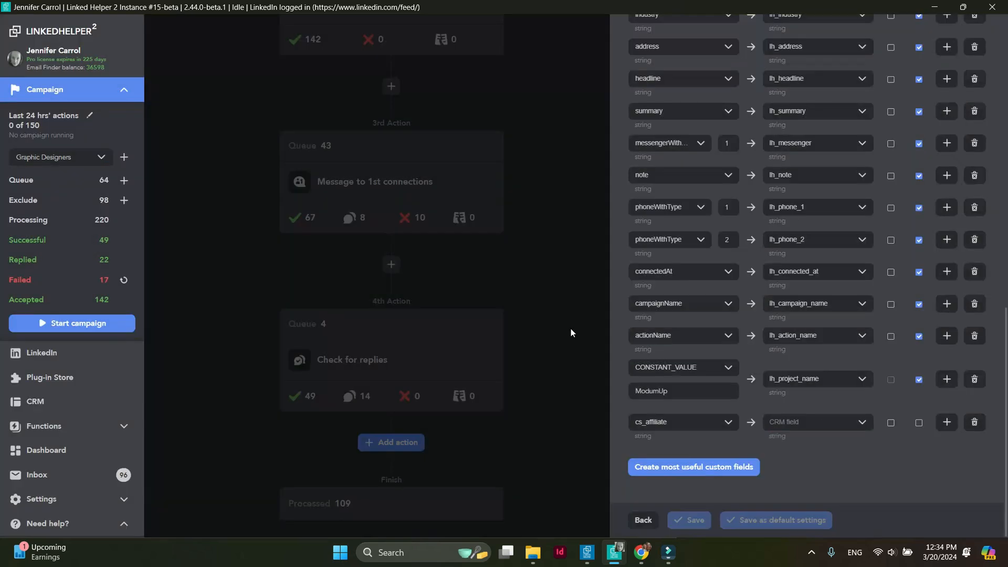
{"action": "left_click", "coordinate": [918, 423]}
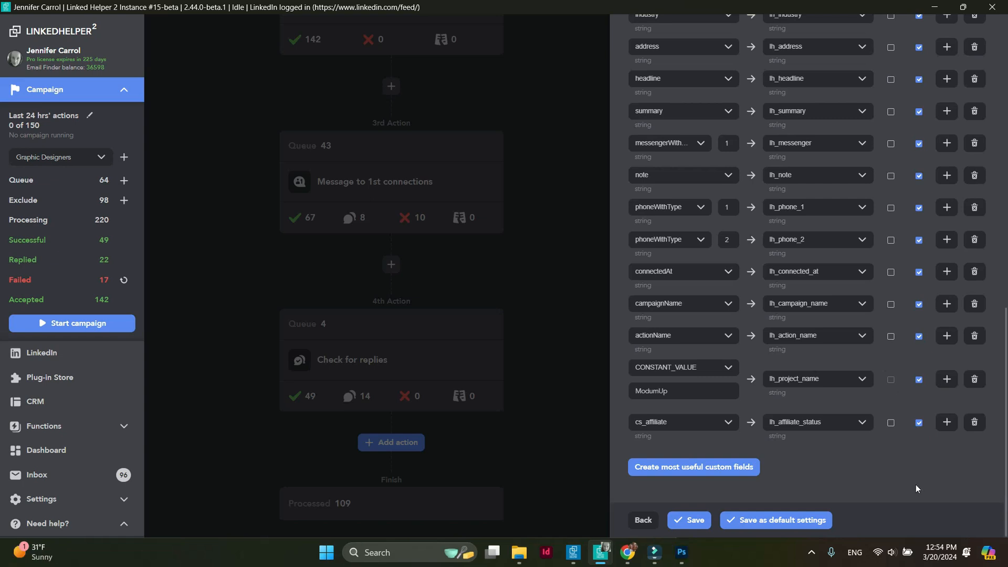
Create the most useful custom fields for the Account mapping, keeping all suggested fields selected
{"action": "scroll", "coordinate": [916, 484], "scroll_direction": "up", "scroll_amount": 10}
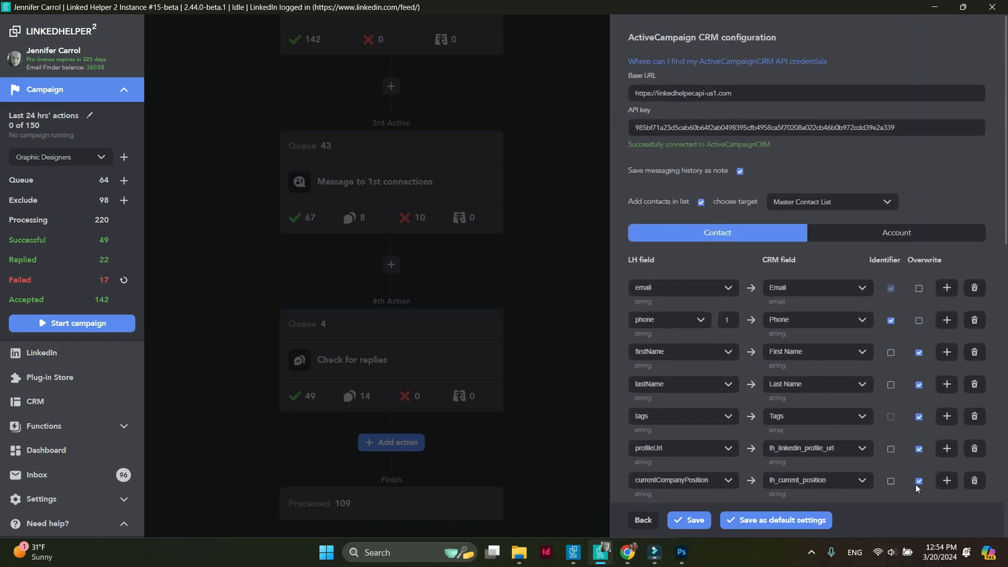
{"action": "left_click", "coordinate": [929, 235]}
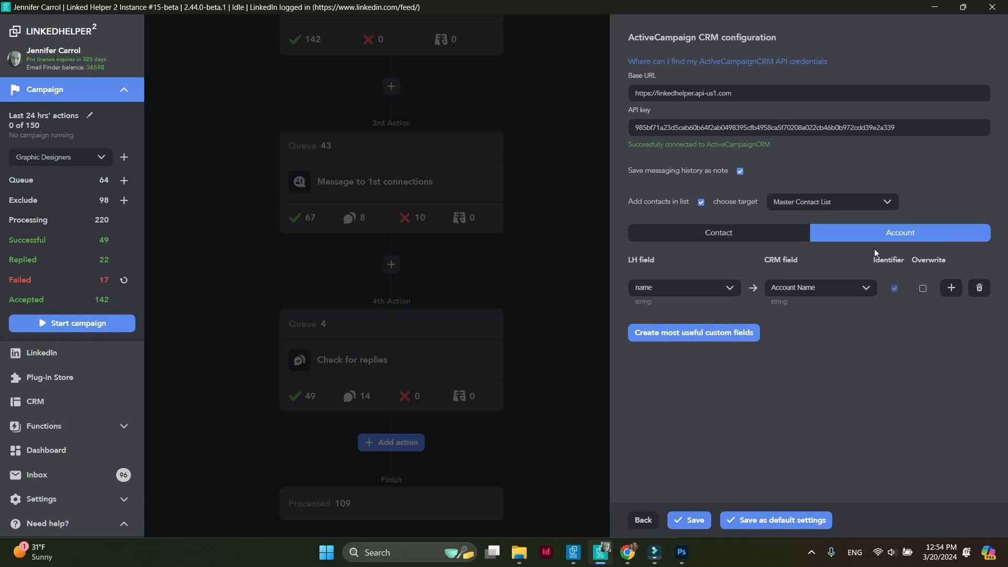
{"action": "left_click", "coordinate": [707, 338]}
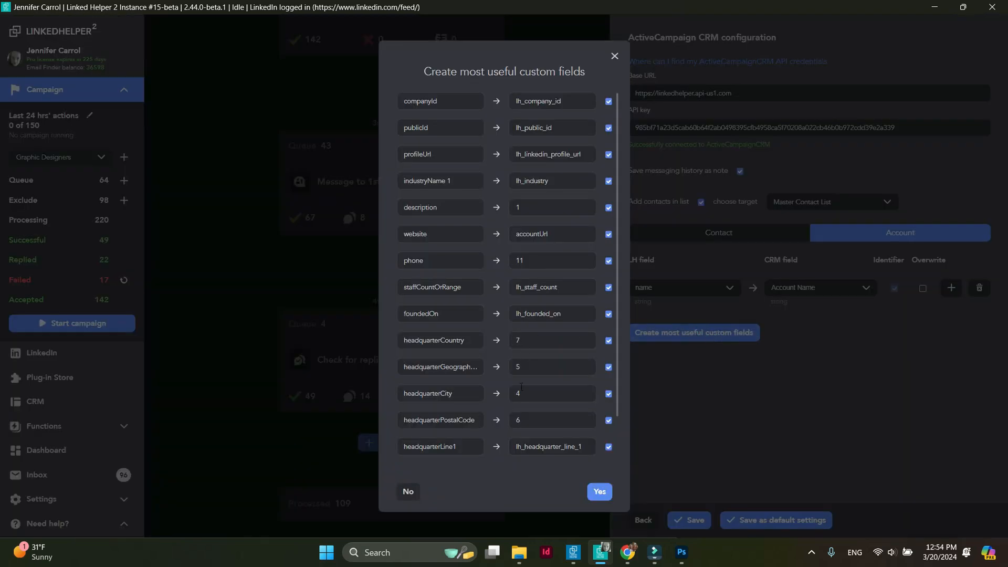
{"action": "scroll", "coordinate": [522, 392], "scroll_direction": "down", "scroll_amount": 1}
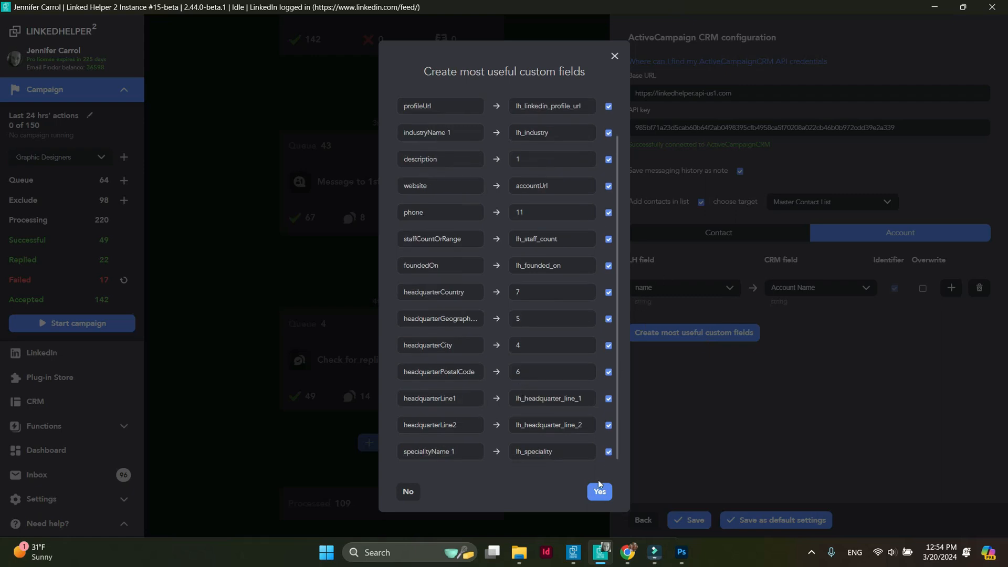
{"action": "left_click", "coordinate": [598, 492]}
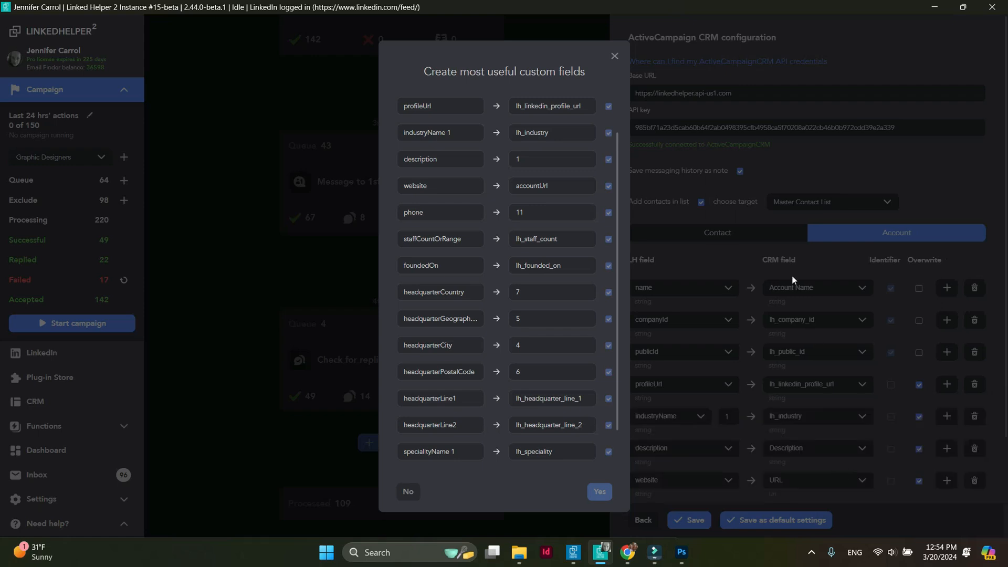
{"action": "left_click", "coordinate": [616, 57]}
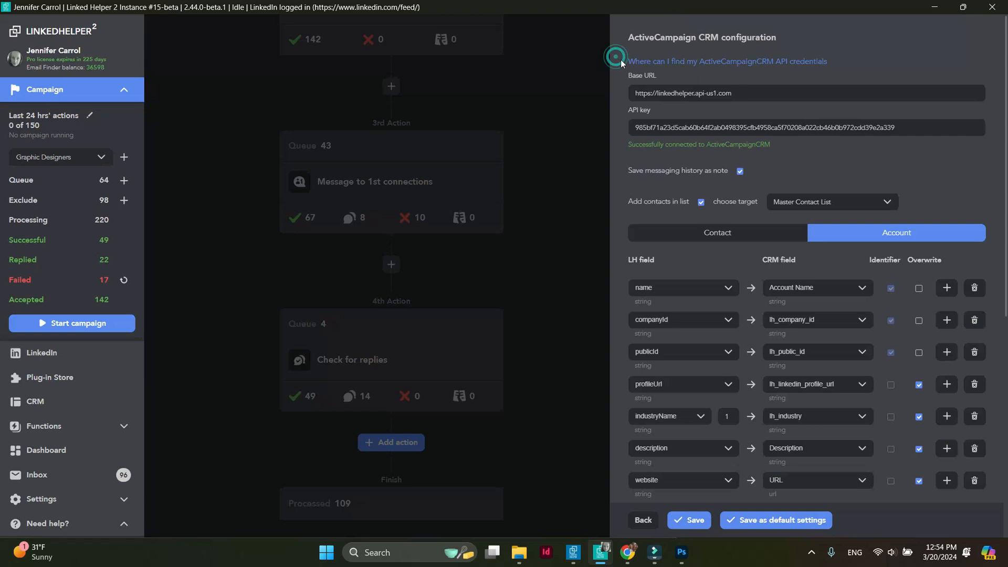
Delete the specialityName mapping from the Account fields and save the ActiveCampaign configuration
{"action": "scroll", "coordinate": [853, 366], "scroll_direction": "down", "scroll_amount": 6}
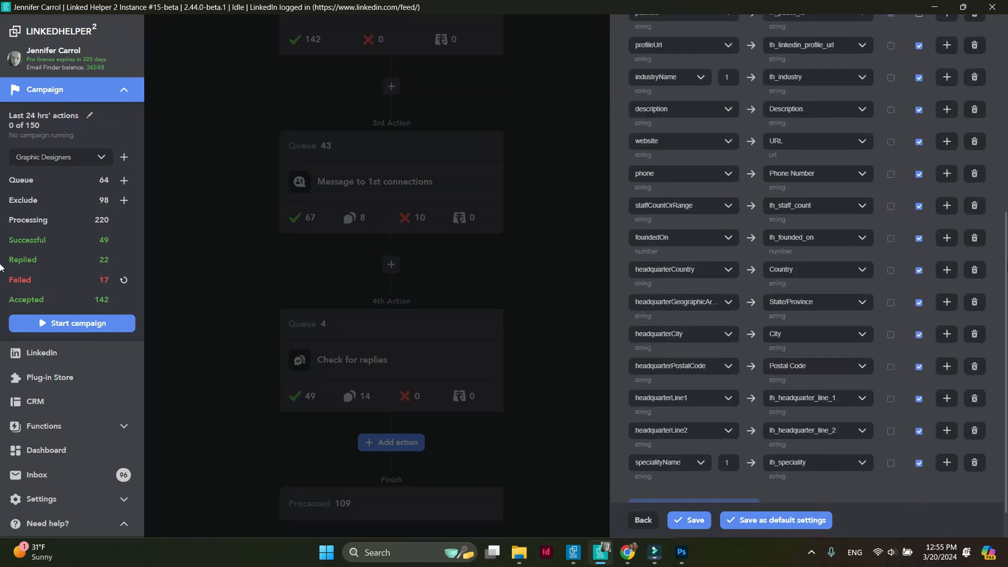
{"action": "left_click", "coordinate": [972, 465]}
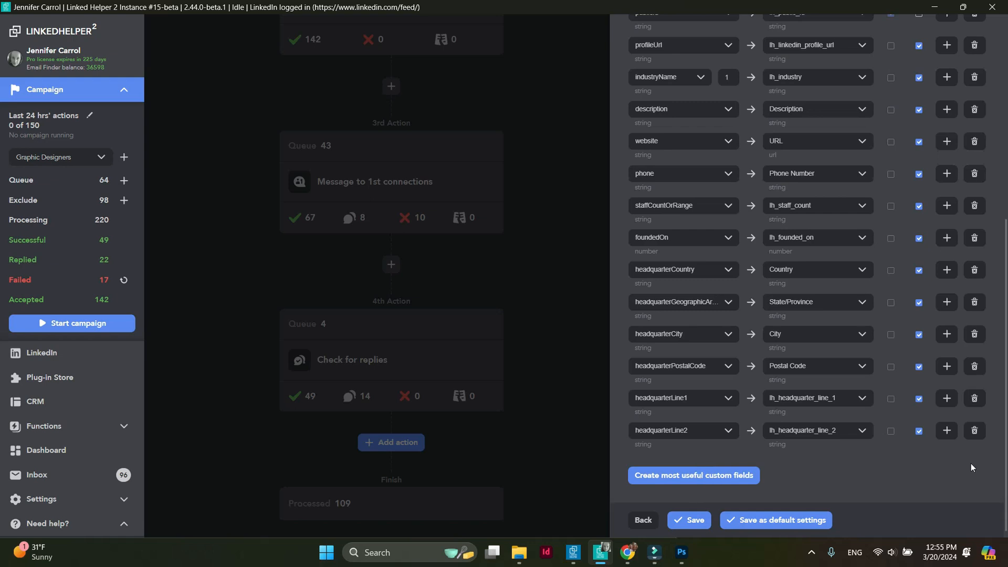
{"action": "left_click", "coordinate": [689, 521]}
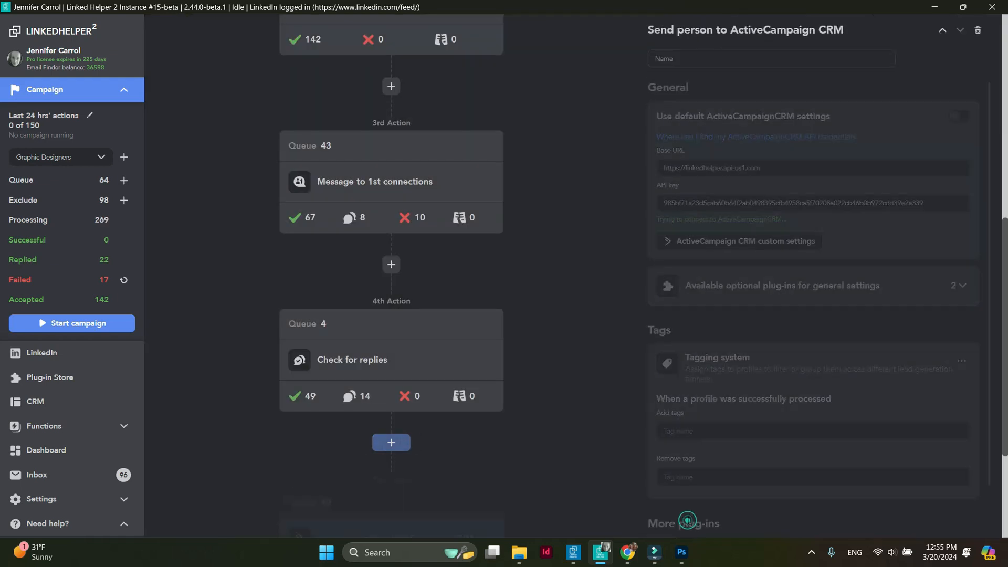
{"action": "scroll", "coordinate": [590, 507], "scroll_direction": "down", "scroll_amount": 3}
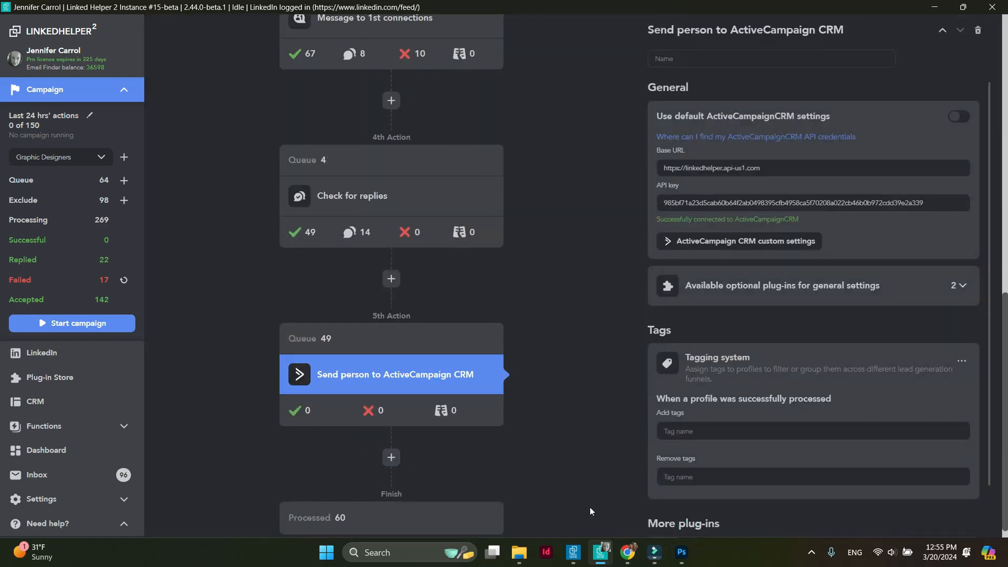
Save the Send person to ActiveCampaign CRM action's custom mapping as the default CRM settings and start the Graphic Designers campaign
{"action": "left_click", "coordinate": [801, 244]}
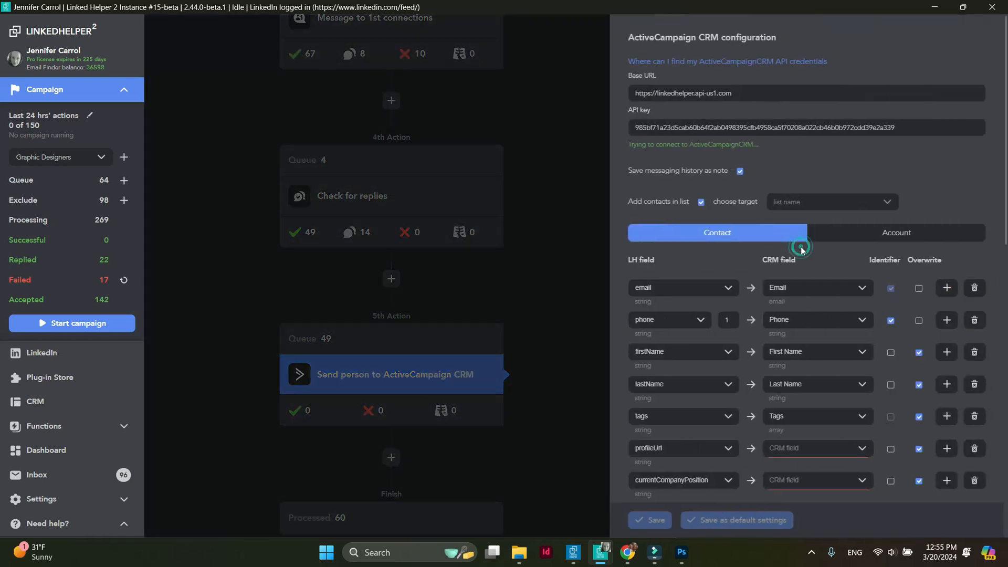
{"action": "scroll", "coordinate": [976, 361], "scroll_direction": "down", "scroll_amount": 1}
{"action": "scroll", "coordinate": [976, 361], "scroll_direction": "down", "scroll_amount": 10}
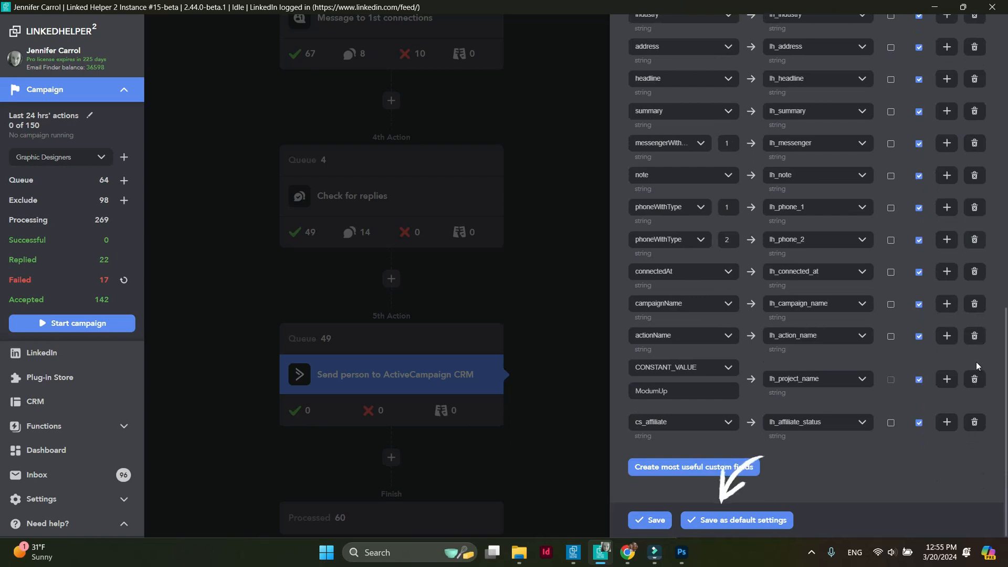
{"action": "left_click", "coordinate": [770, 525]}
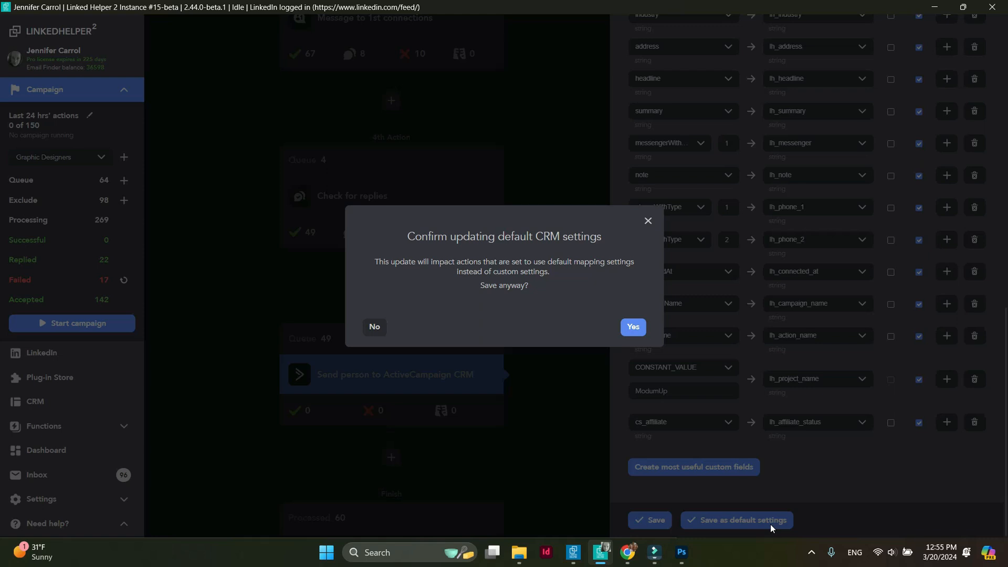
{"action": "left_click", "coordinate": [633, 327]}
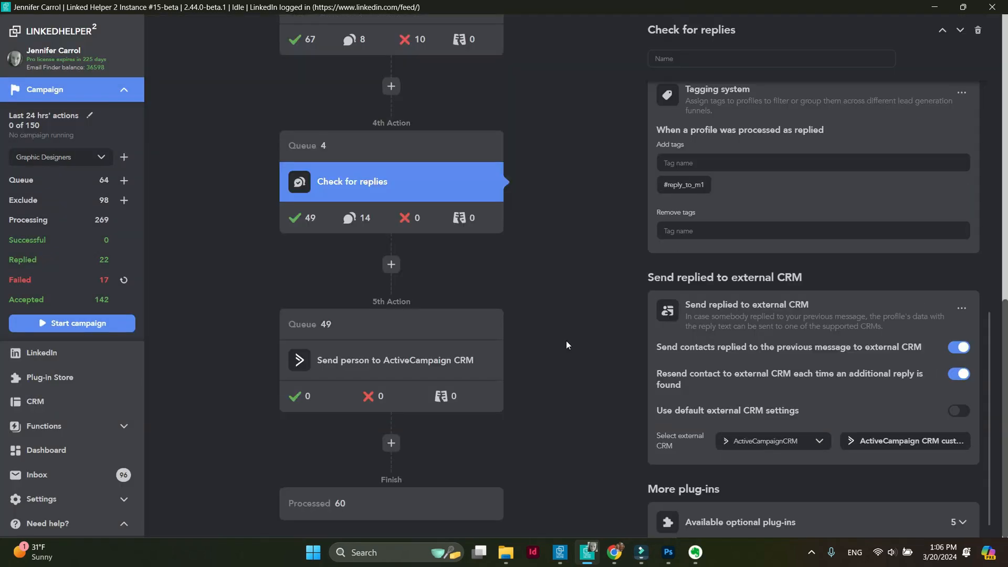
{"action": "left_click", "coordinate": [116, 329]}
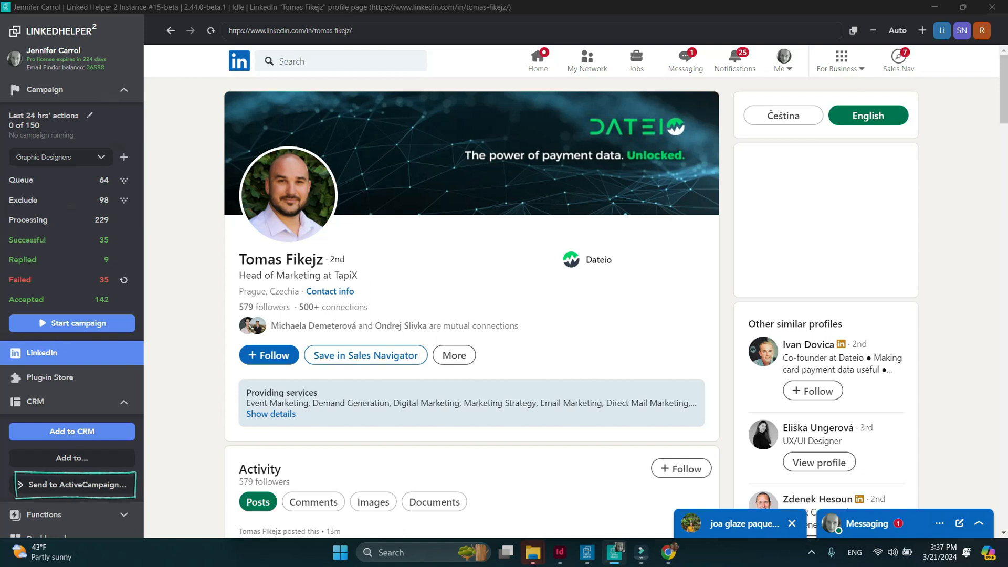
Try to send the open 2nd-degree LinkedIn profile directly to ActiveCampaign
{"action": "left_click", "coordinate": [59, 485]}
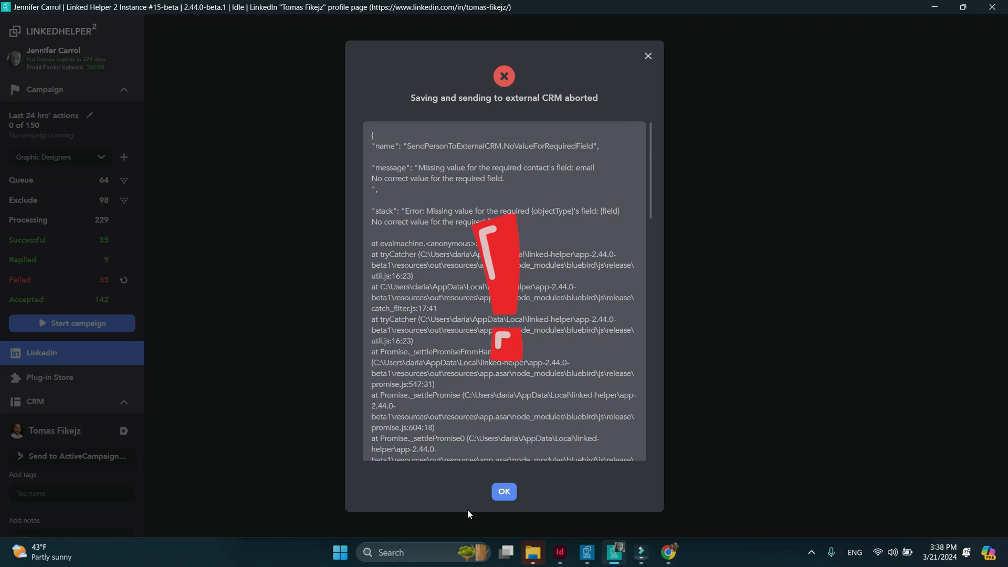
{"action": "left_click", "coordinate": [502, 496]}
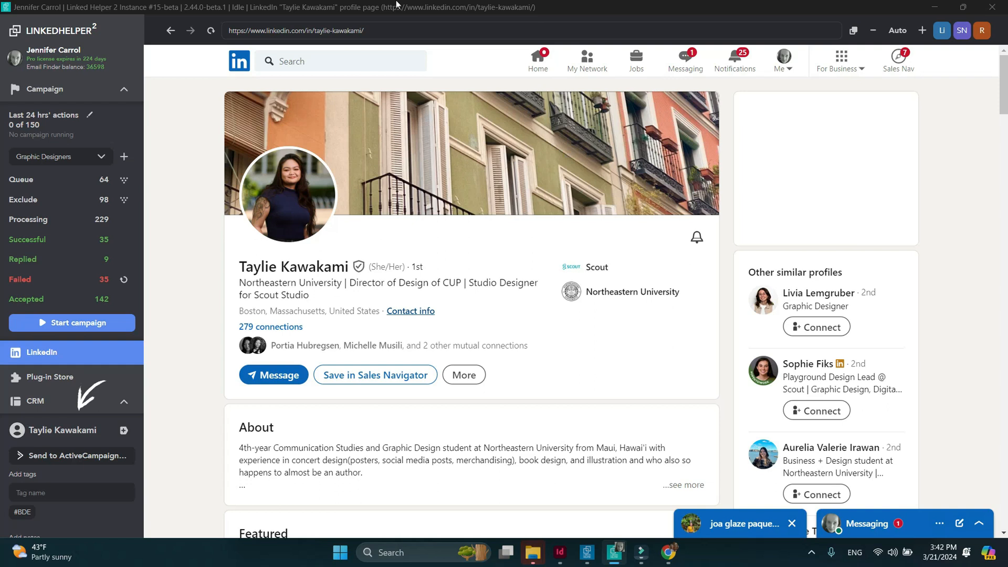
Check the 1st-degree profile's stored contact details and send it to ActiveCampaign, searching for the person's surname in the ActiveCampaign contacts
{"action": "left_click", "coordinate": [70, 437]}
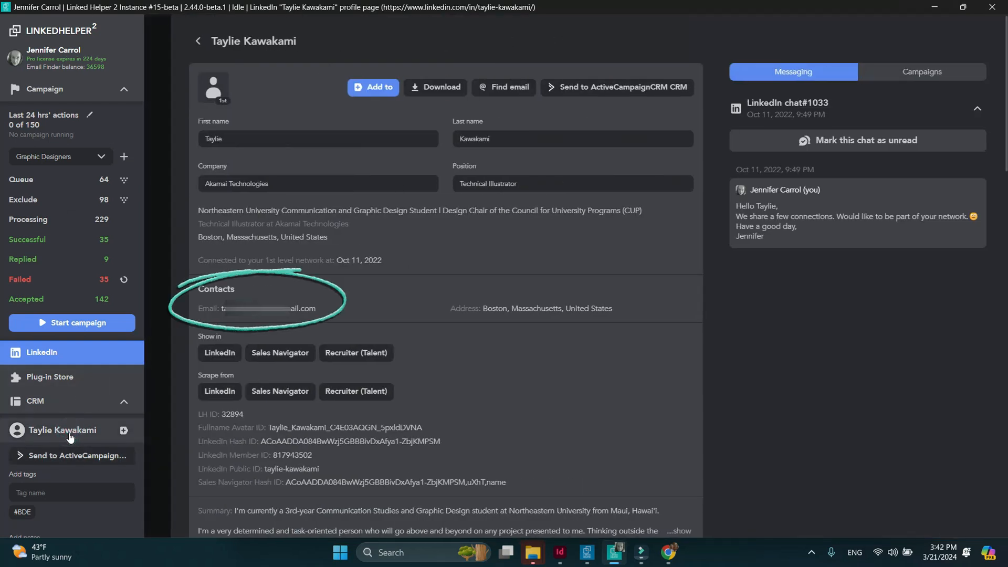
{"action": "left_click", "coordinate": [197, 42]}
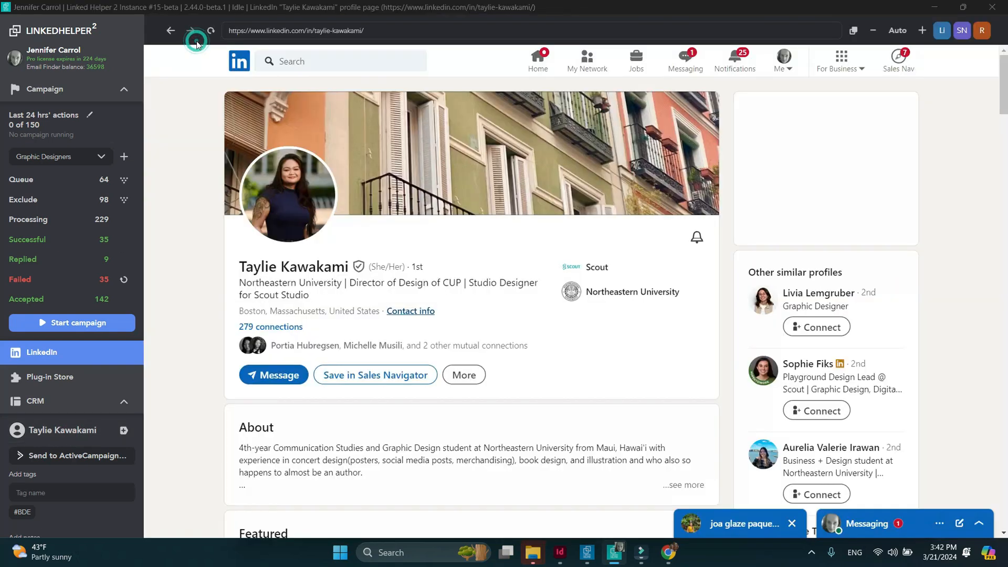
{"action": "left_click", "coordinate": [30, 456]}
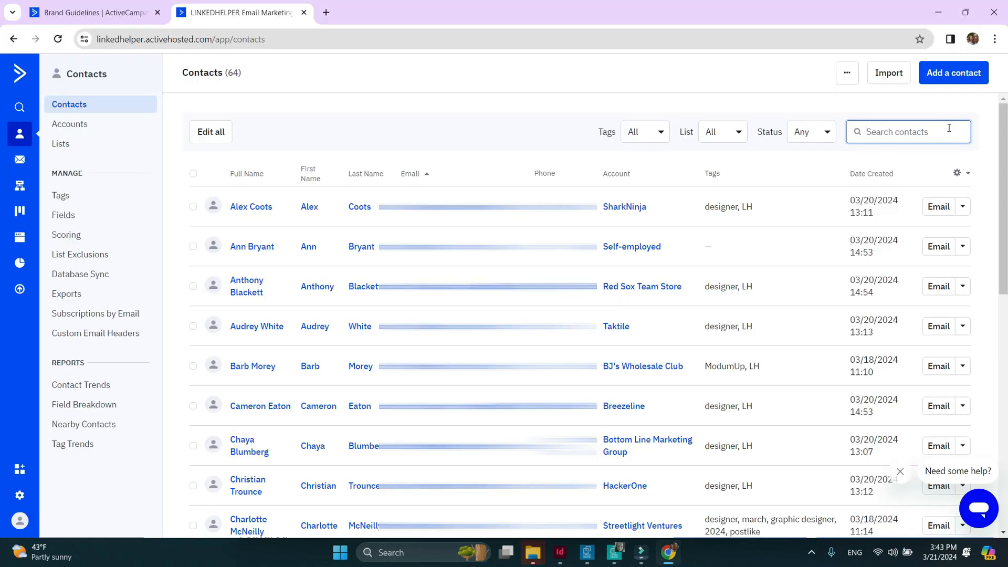
{"action": "type", "text": "Kawa"}
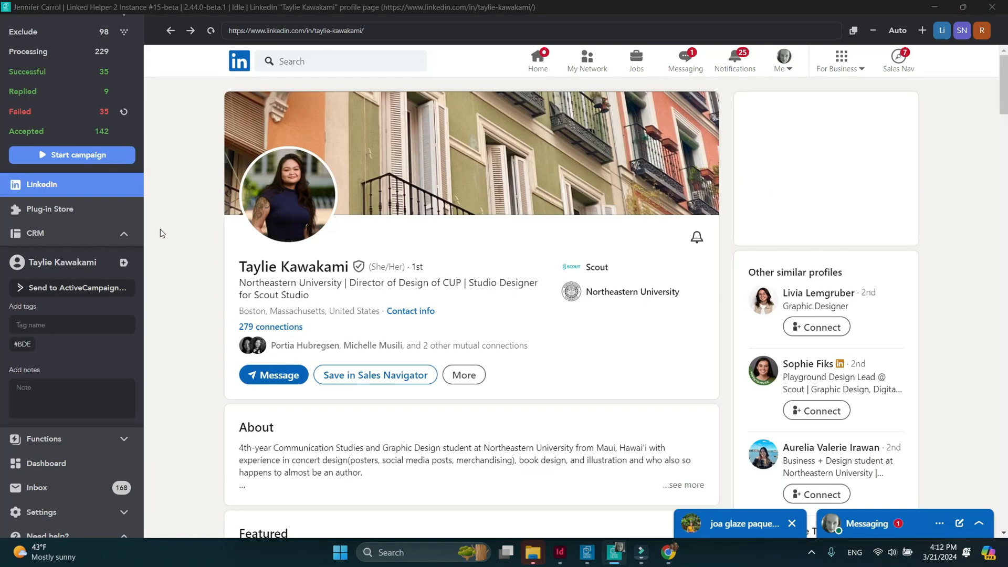
In Linked Helper, open the first contact in the CRM list and send that contact to ActiveCampaign CRM
{"action": "left_click", "coordinate": [134, 237]}
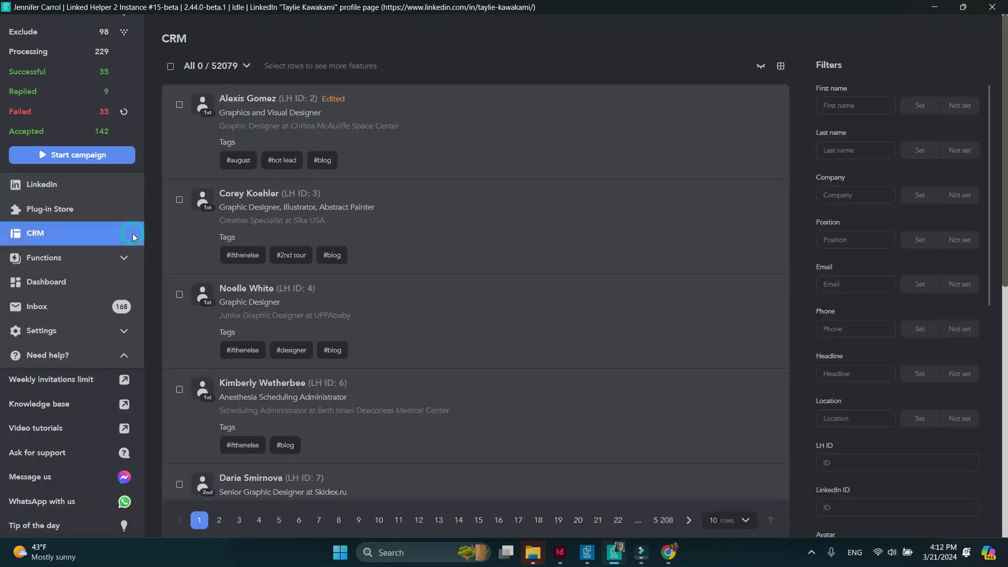
{"action": "left_click", "coordinate": [240, 99]}
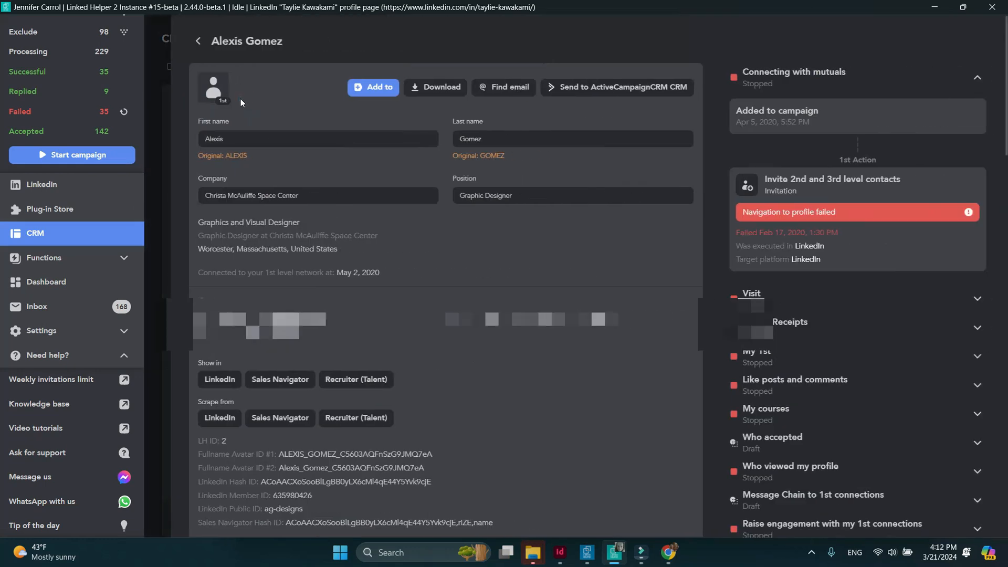
{"action": "left_click", "coordinate": [564, 89]}
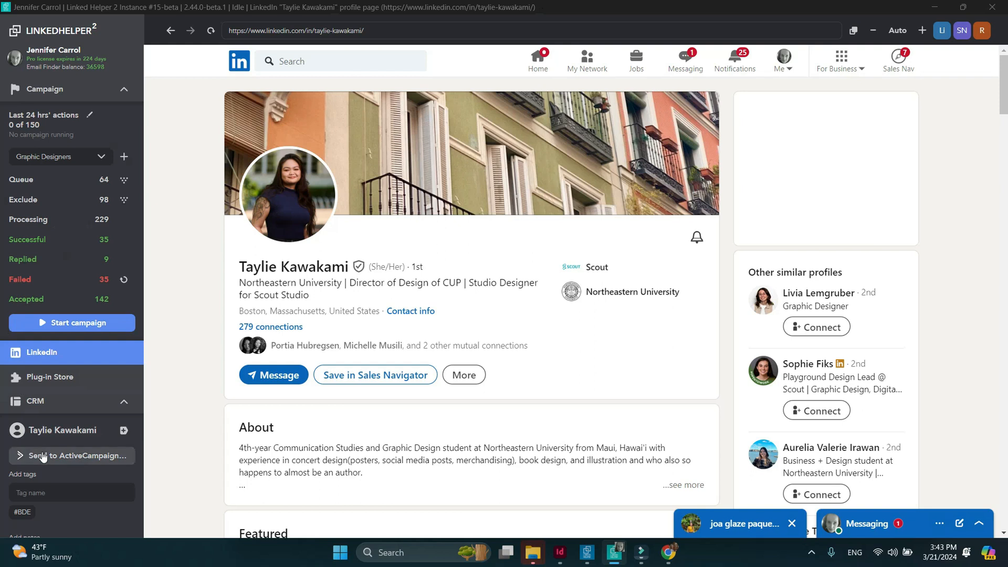
Open the External CRMs default settings and examine the available CRM configurations, contact field mappings and target lists
{"action": "scroll", "coordinate": [43, 457], "scroll_direction": "down", "scroll_amount": 3}
{"action": "scroll", "coordinate": [43, 457], "scroll_direction": "down", "scroll_amount": 3}
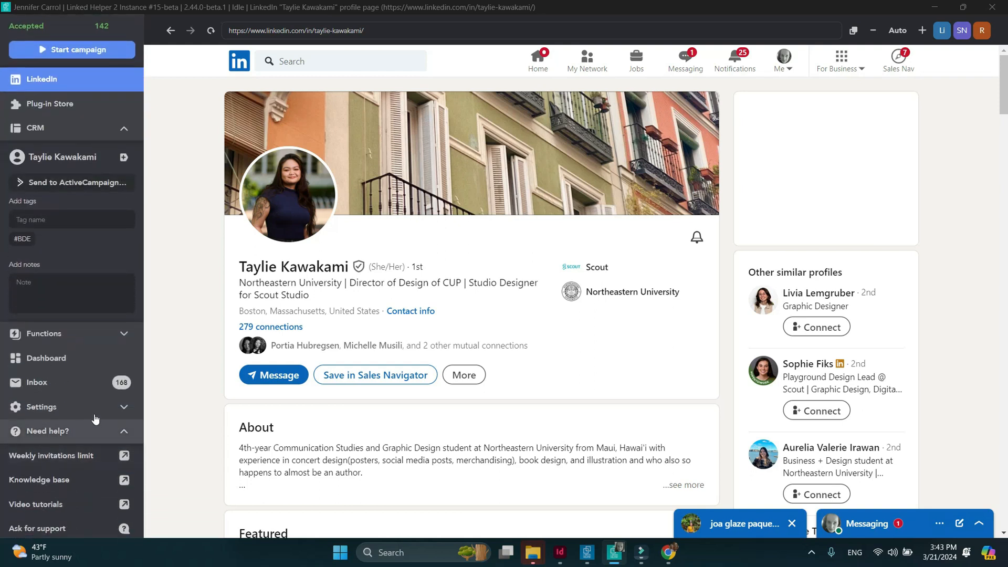
{"action": "left_click", "coordinate": [124, 410]}
{"action": "scroll", "coordinate": [124, 410], "scroll_direction": "down", "scroll_amount": 4}
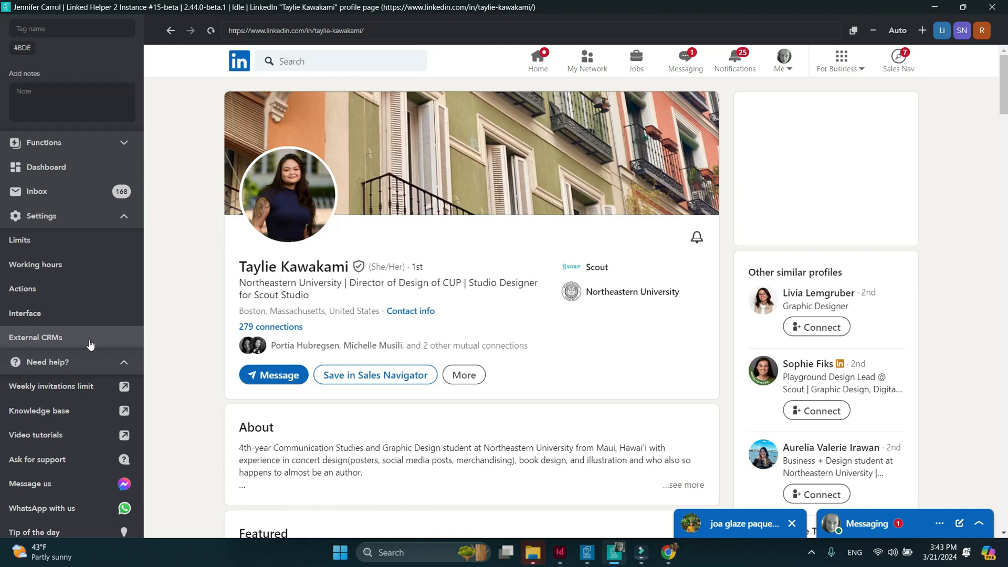
{"action": "left_click", "coordinate": [36, 338]}
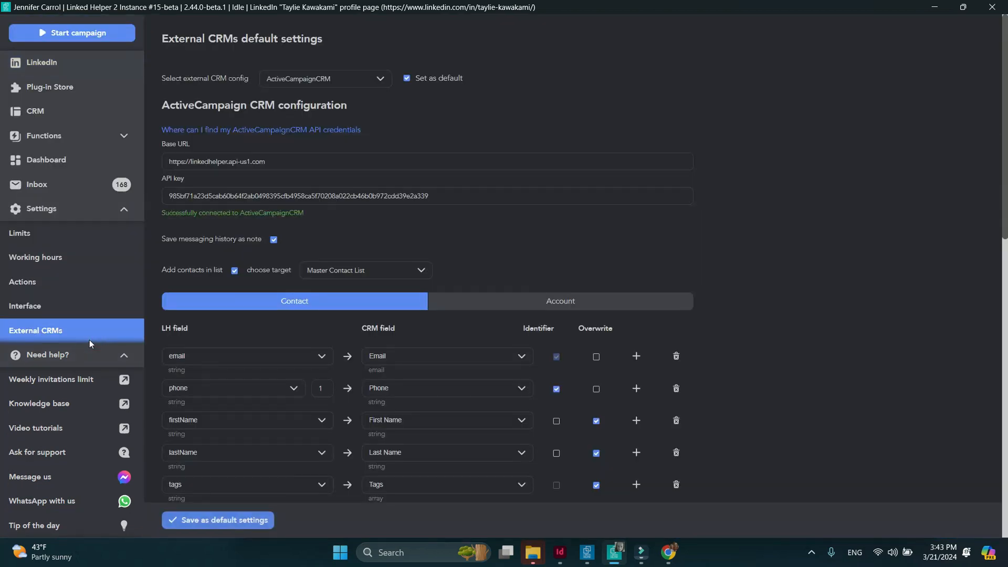
{"action": "left_click", "coordinate": [379, 79]}
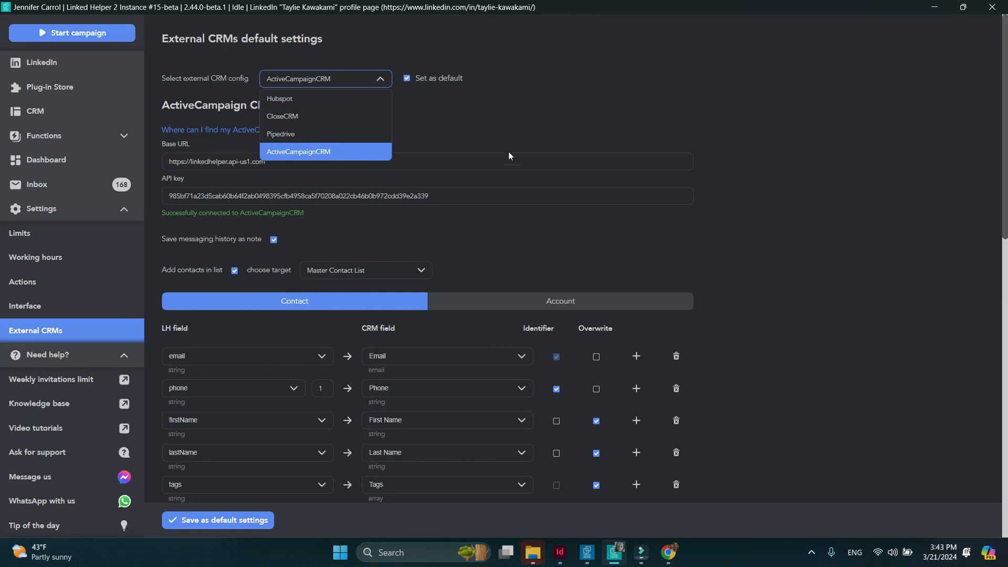
{"action": "left_click", "coordinate": [585, 244]}
{"action": "scroll", "coordinate": [584, 244], "scroll_direction": "down", "scroll_amount": 4}
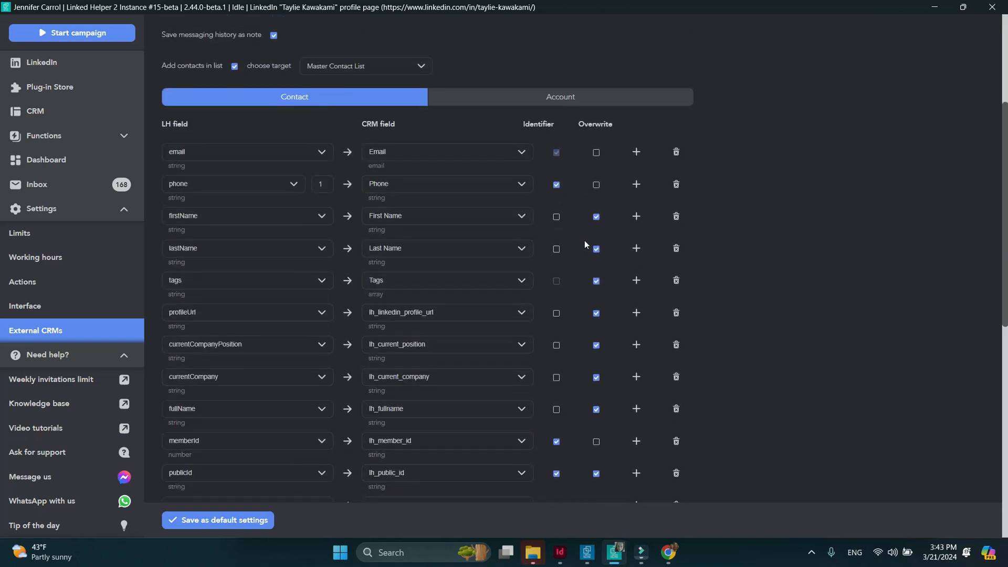
{"action": "left_click", "coordinate": [425, 68]}
{"action": "left_click", "coordinate": [467, 60]}
Delete the lh_action_name and lh_messenger contact mappings and save the configuration as default settings
{"action": "scroll", "coordinate": [748, 372], "scroll_direction": "down", "scroll_amount": 7}
{"action": "scroll", "coordinate": [748, 372], "scroll_direction": "down", "scroll_amount": 3}
{"action": "left_click", "coordinate": [676, 335]}
{"action": "left_click", "coordinate": [677, 175]}
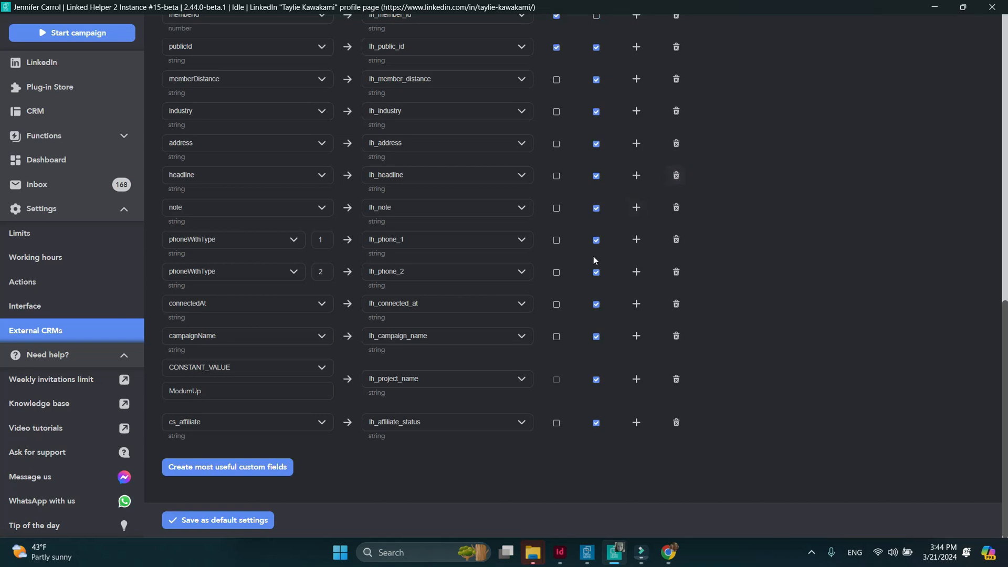
{"action": "left_click", "coordinate": [214, 521]}
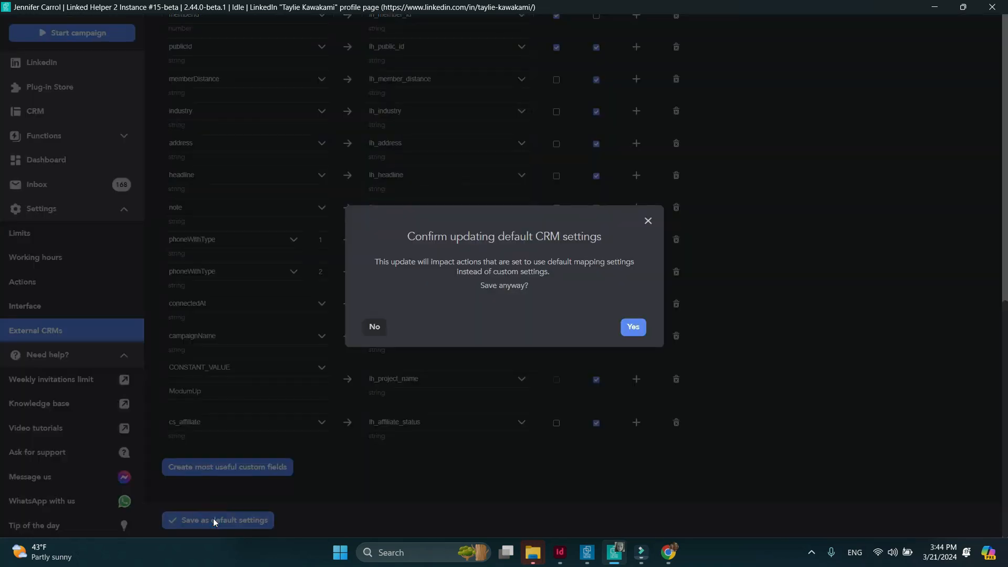